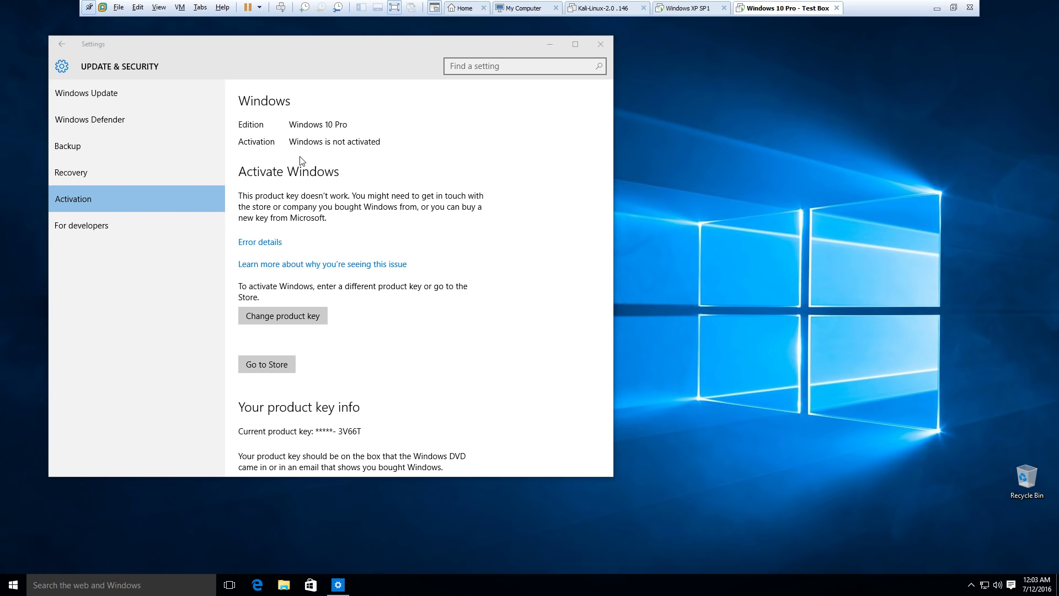
# - Switch the VMware guest to Exclusive Mode so Windows 10 fills the whole screen
pyautogui.click(158, 7)
pyautogui.click(177, 34)
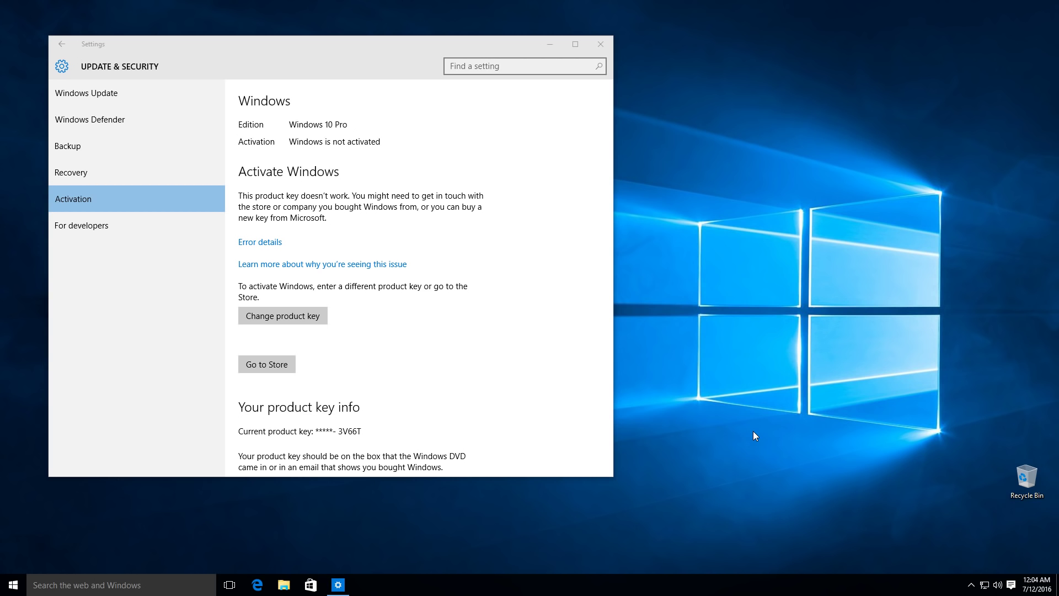
# - Launch Edge and go to Google, dismissing the offer to change the default search engine
pyautogui.click(258, 586)
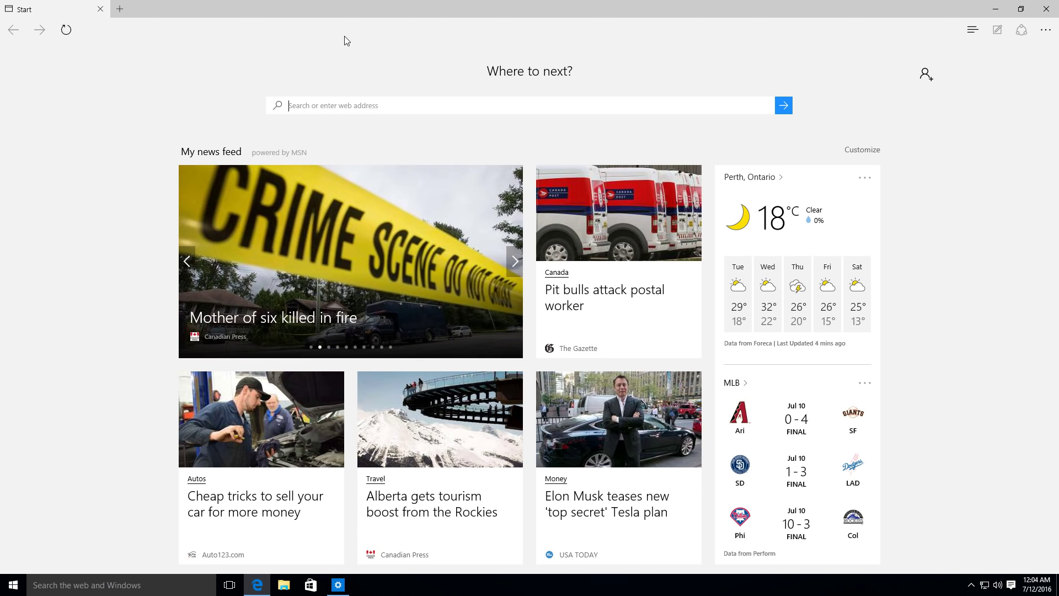
pyautogui.scroll(-1, 296, 28)
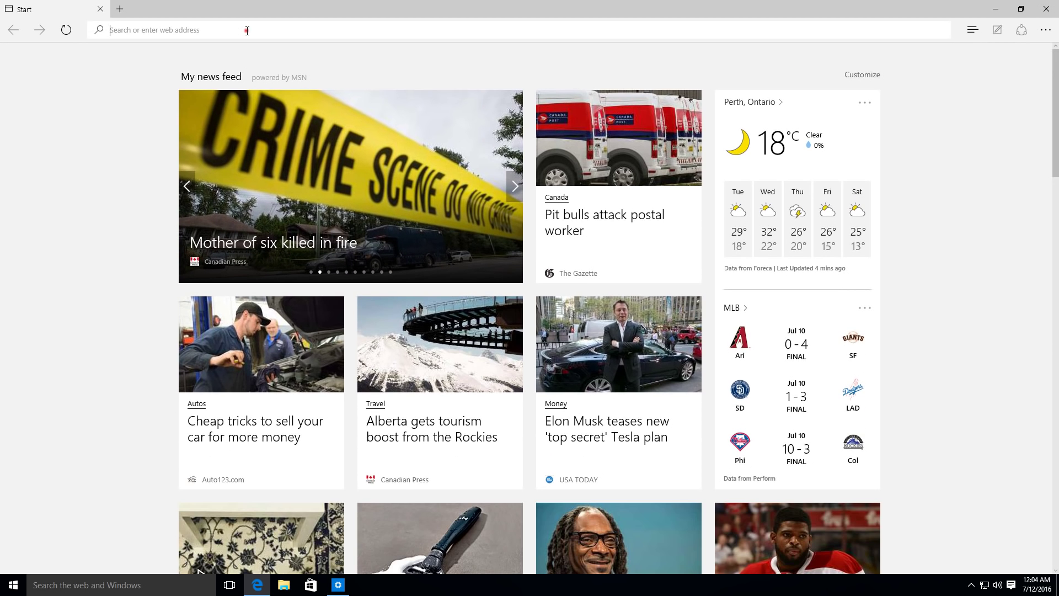
pyautogui.write('google.ca/?gws_rd=ssl')
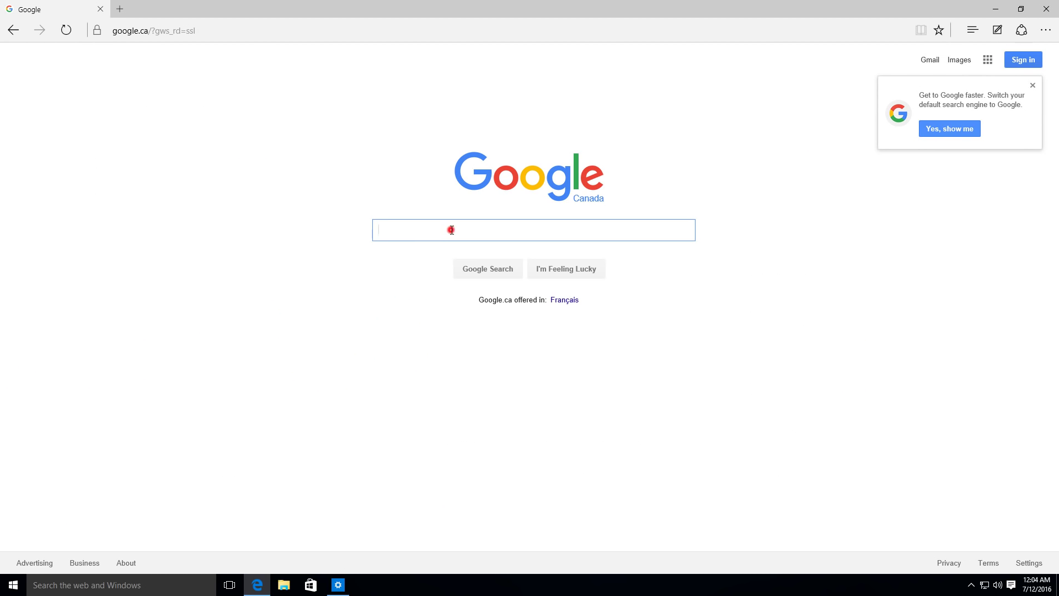
pyautogui.click(1033, 86)
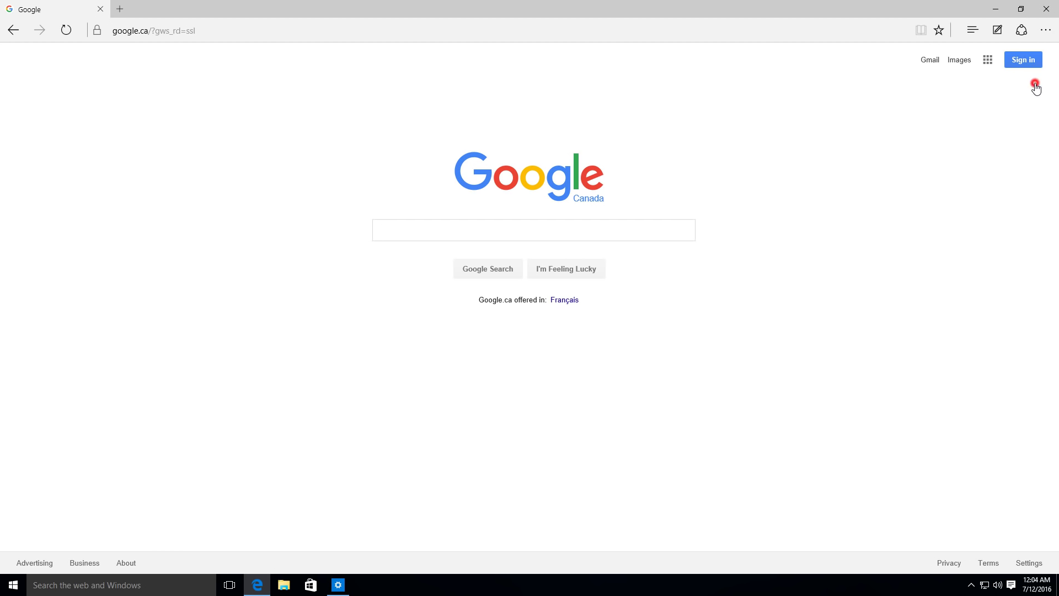
# - Search Google for 'utorrent'
pyautogui.click(528, 225)
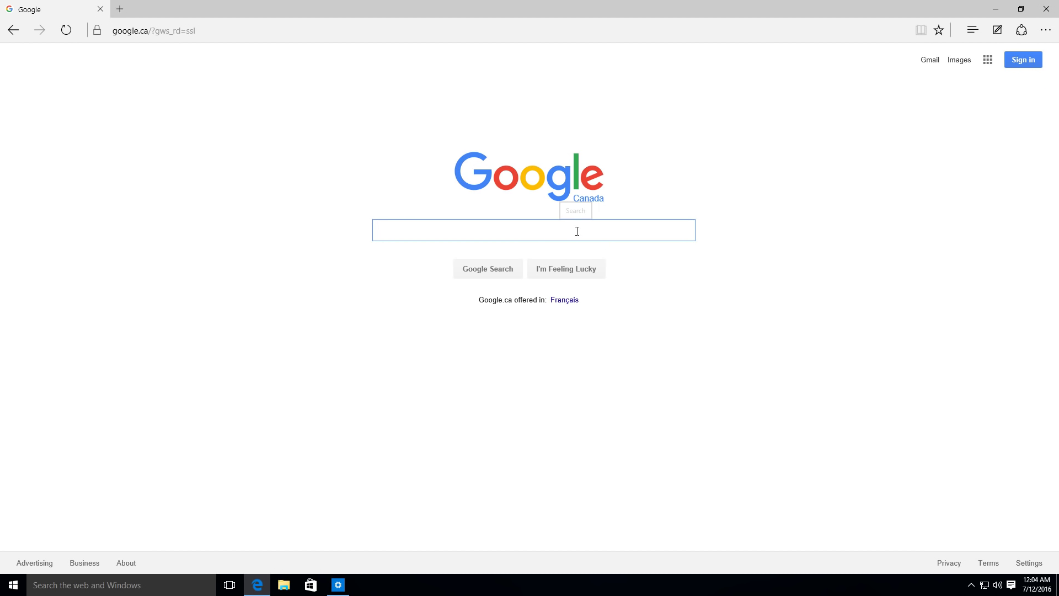
pyautogui.write('utorrent')
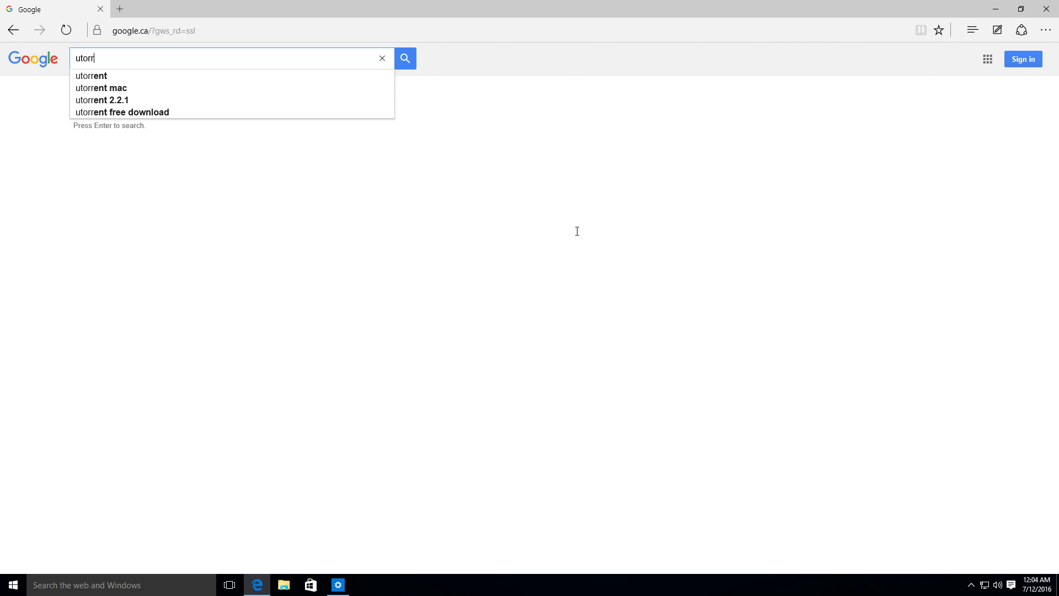
pyautogui.press('Return')
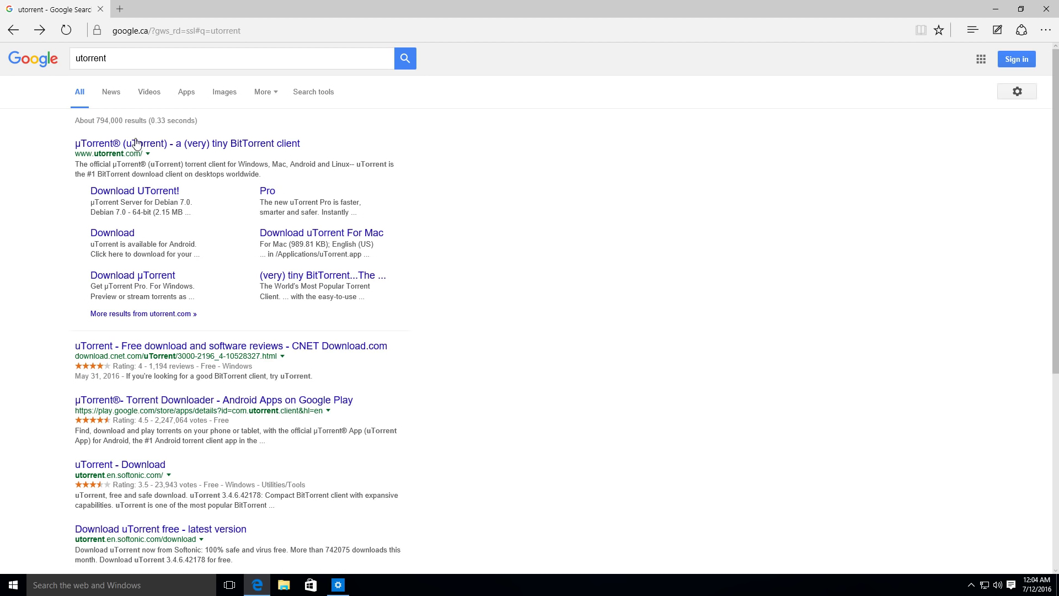
# - From the official µTorrent site, download the free Windows version and run uTorrent.exe
pyautogui.click(164, 144)
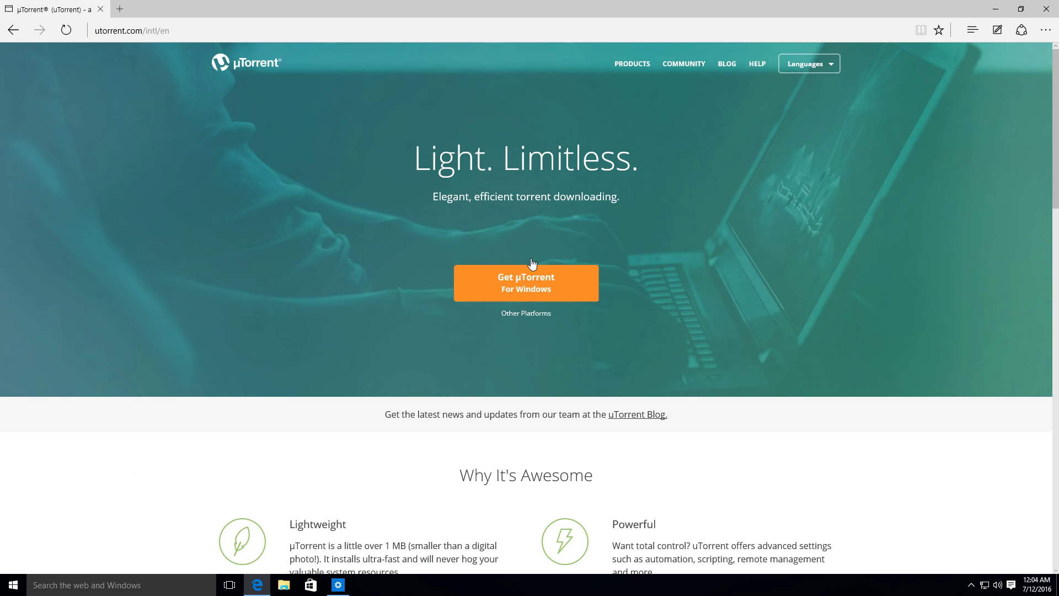
pyautogui.click(558, 287)
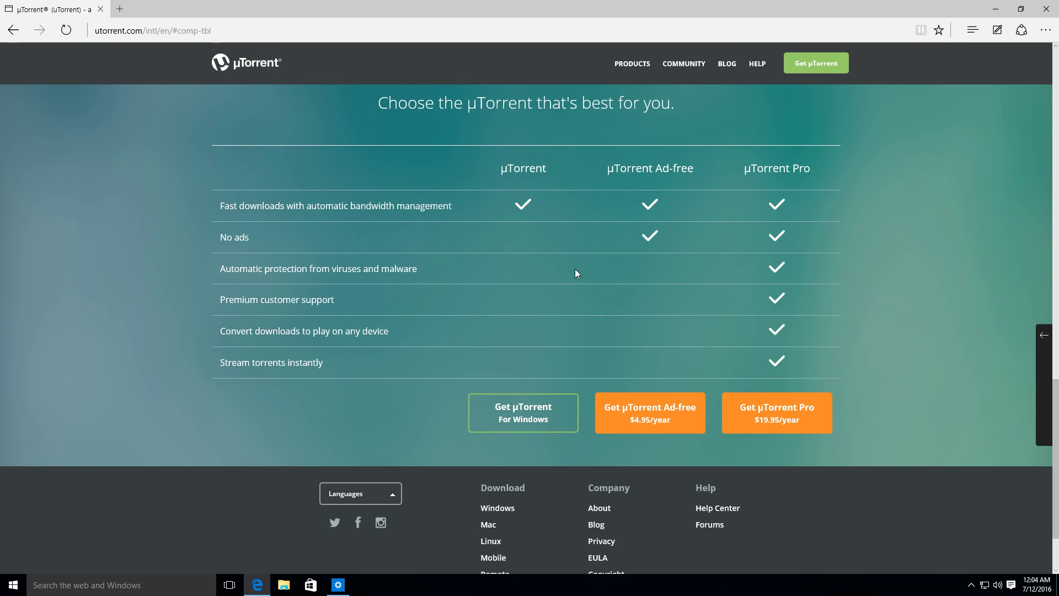
pyautogui.click(520, 413)
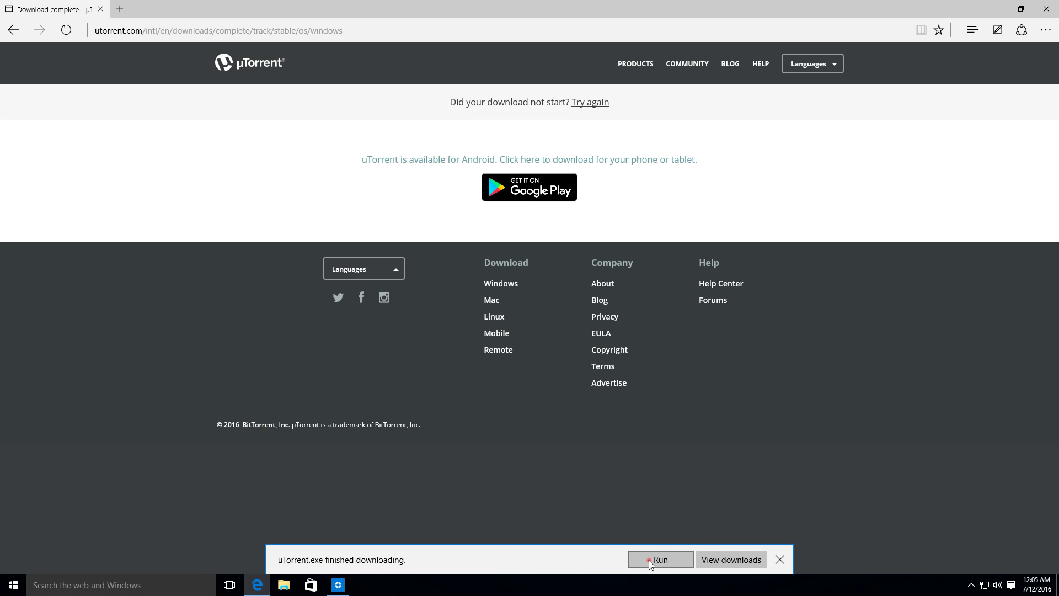
pyautogui.click(648, 561)
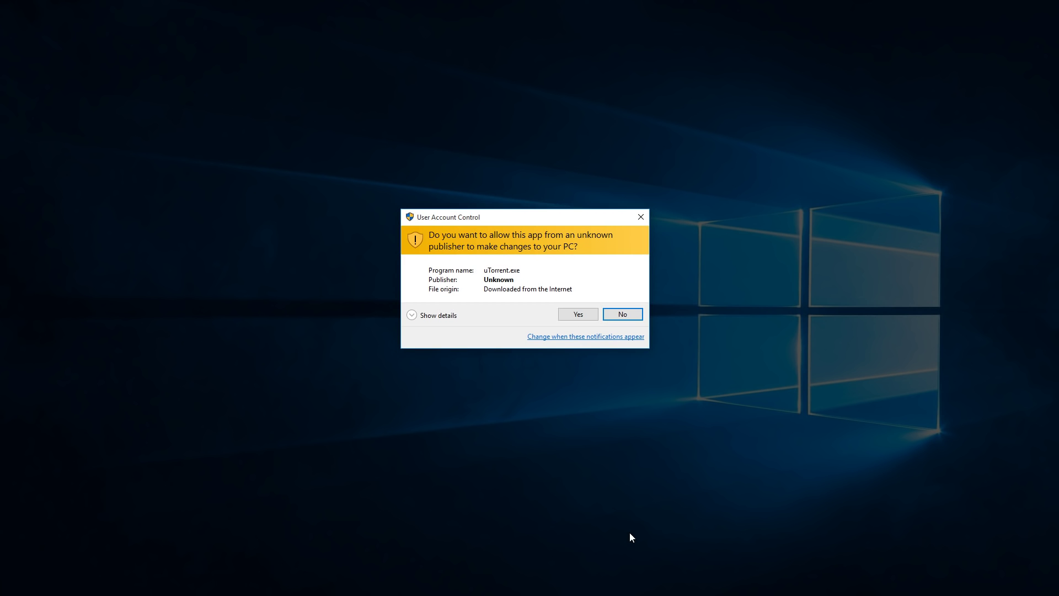
# - Allow the installer through UAC, close Edge, and move the installer aside
pyautogui.click(584, 316)
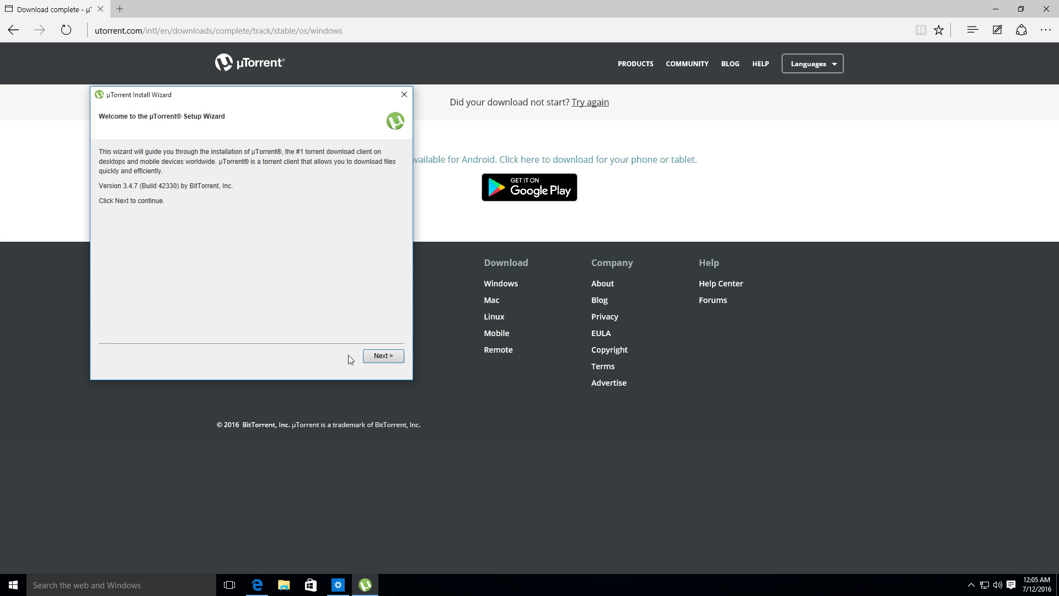
pyautogui.click(1044, 10)
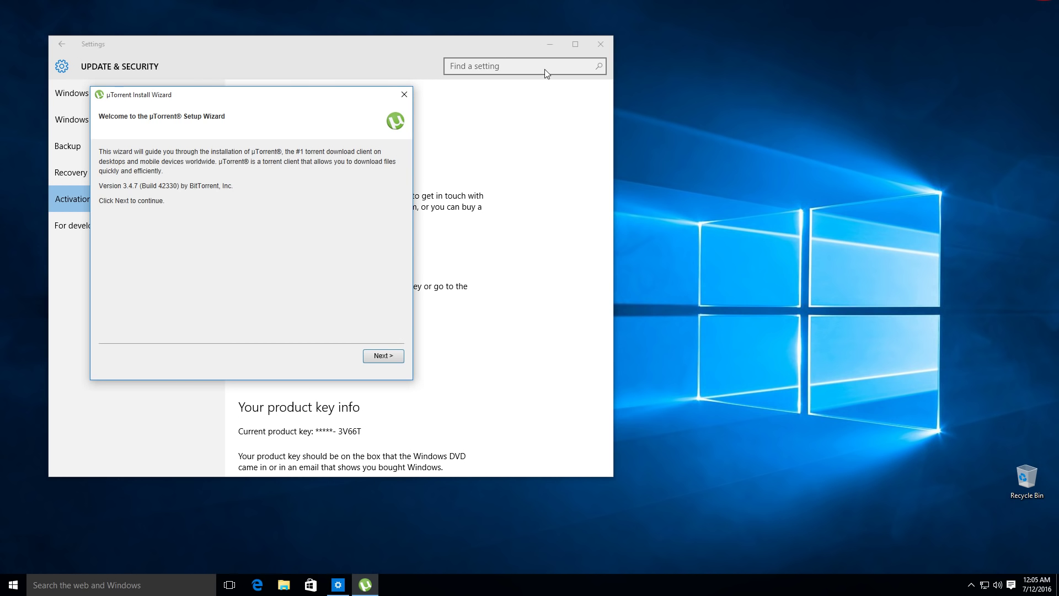
pyautogui.moveTo(276, 101); pyautogui.dragTo(560, 148)
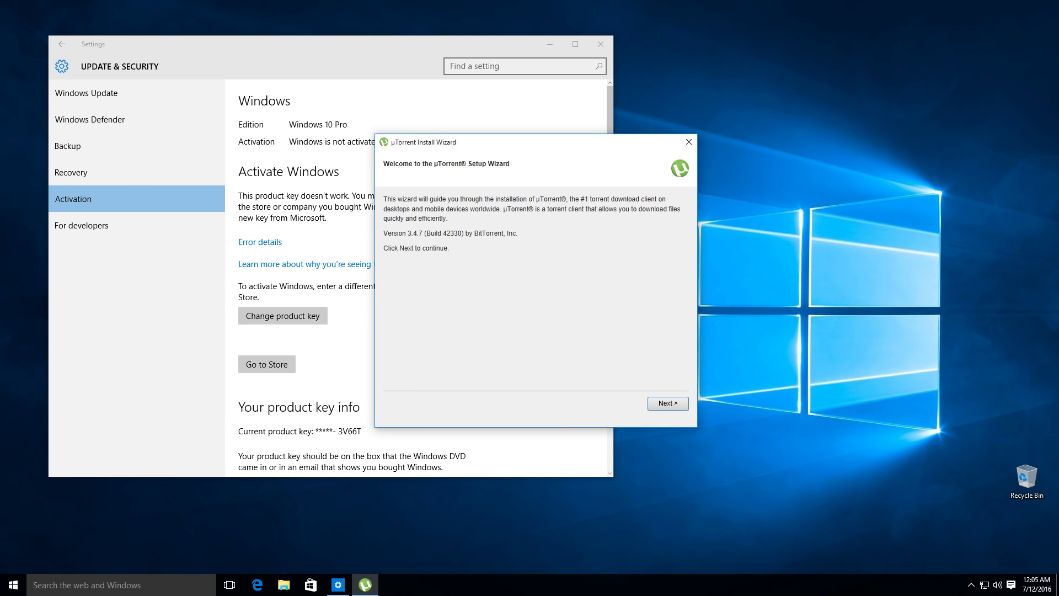
# - Install µTorrent with the license accepted, startup launch off and the BitTorrent Bundle declined
pyautogui.click(668, 403)
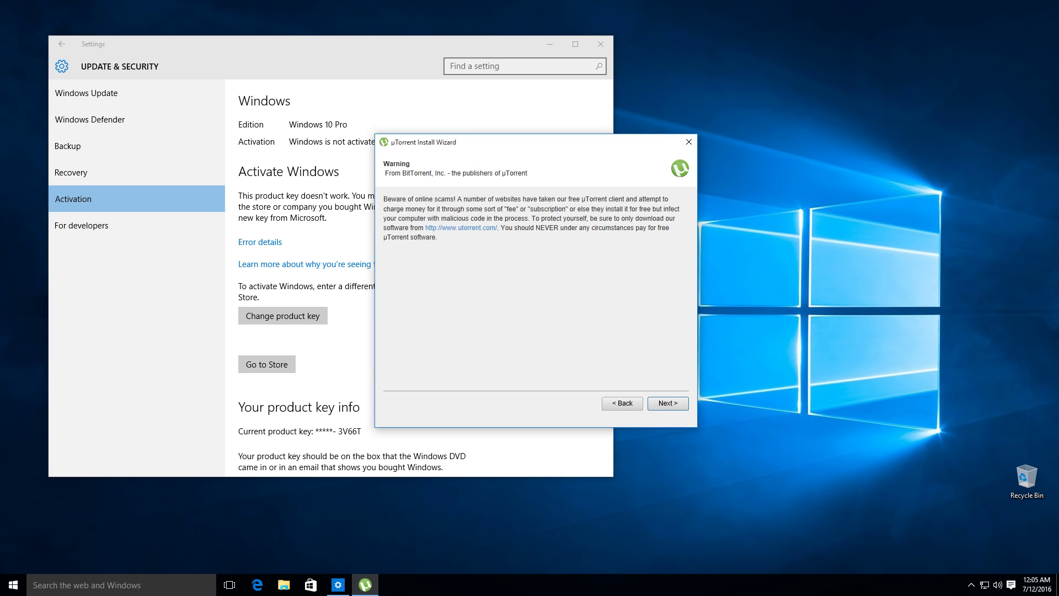
pyautogui.click(668, 403)
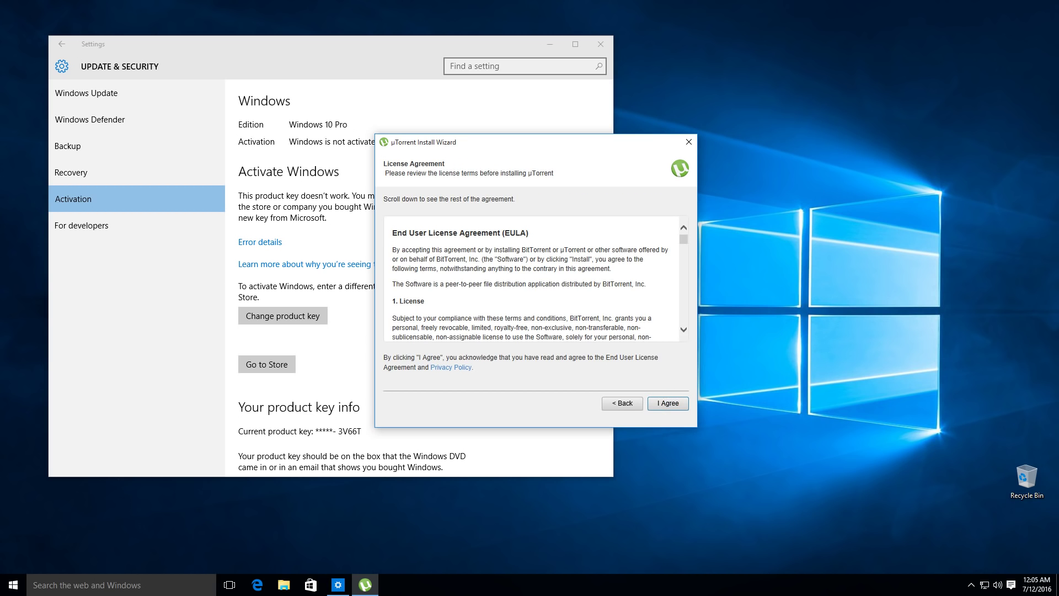
pyautogui.click(669, 403)
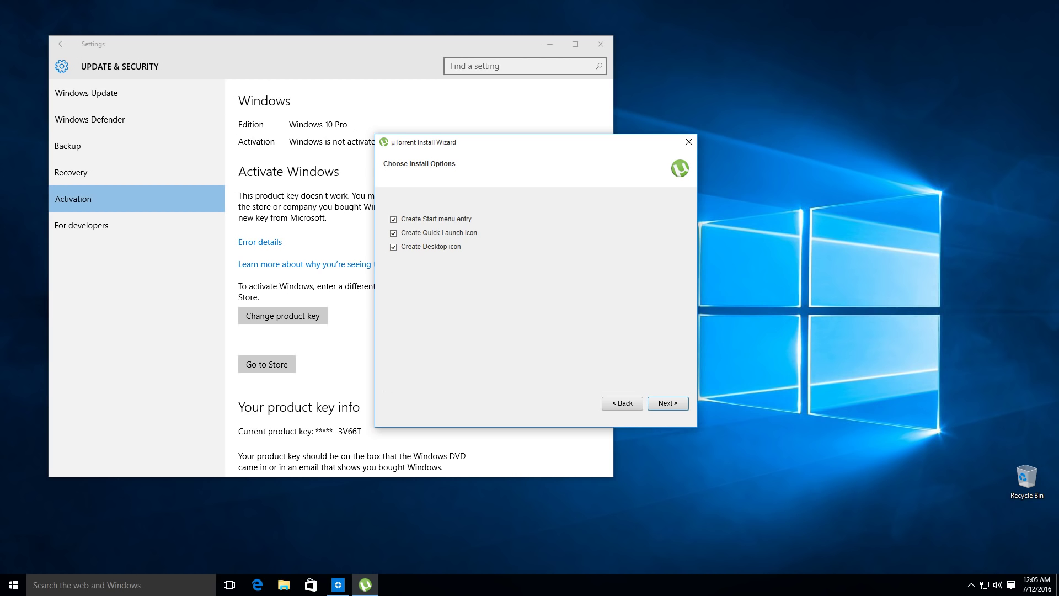
pyautogui.click(668, 403)
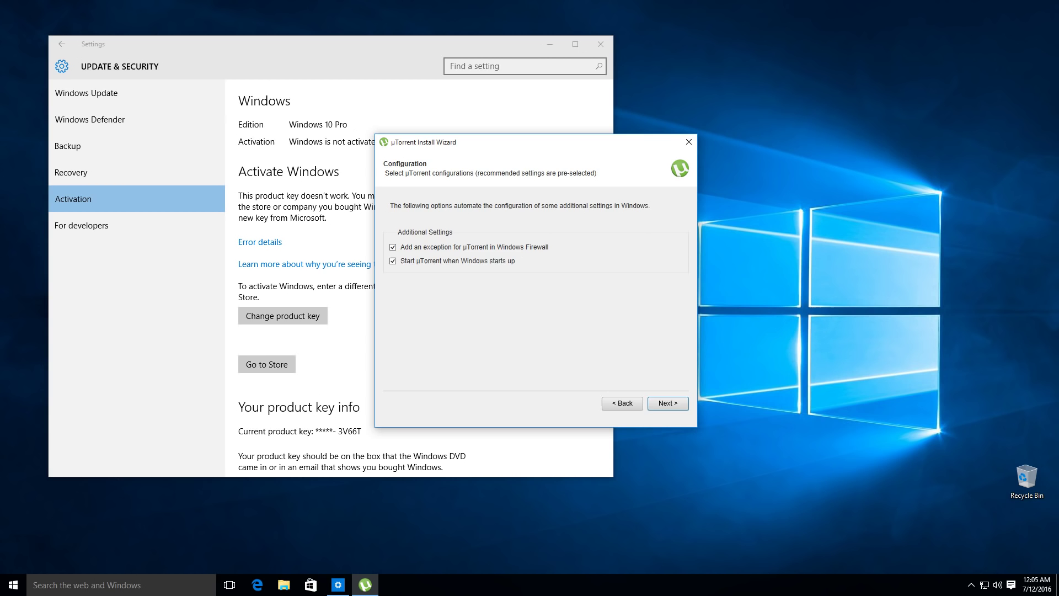
pyautogui.click(393, 260)
pyautogui.click(668, 402)
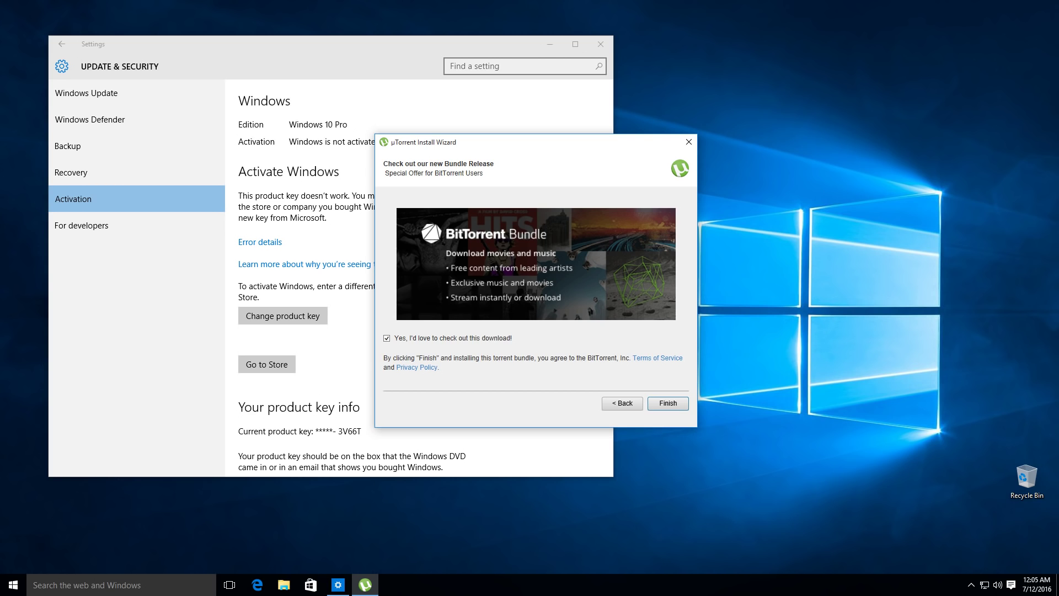
pyautogui.click(387, 338)
pyautogui.click(669, 403)
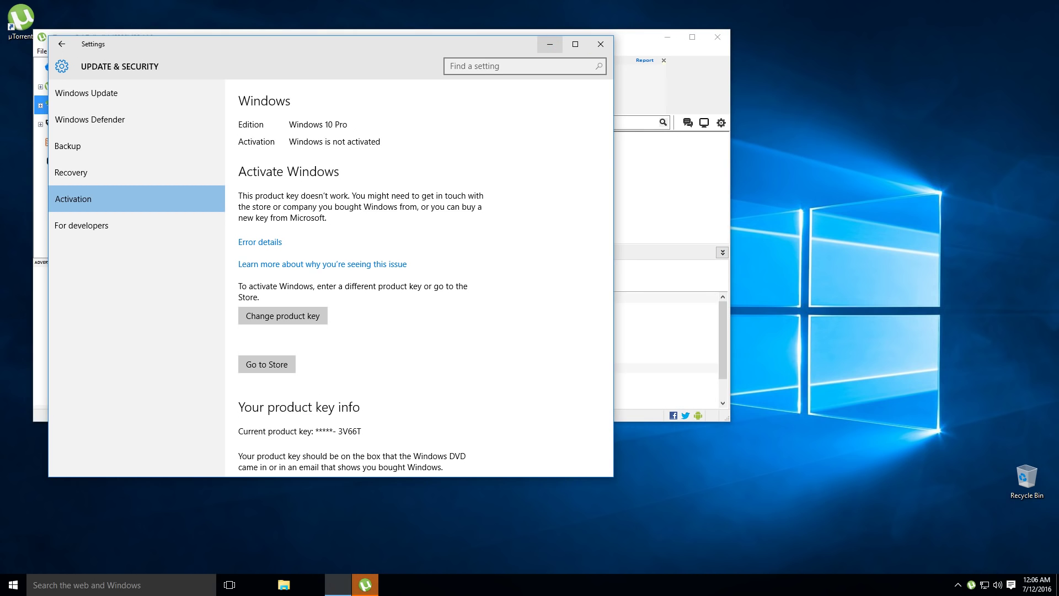
# - Minimize the Settings window and launch Microsoft Edge on its news-feed start page
pyautogui.click(338, 584)
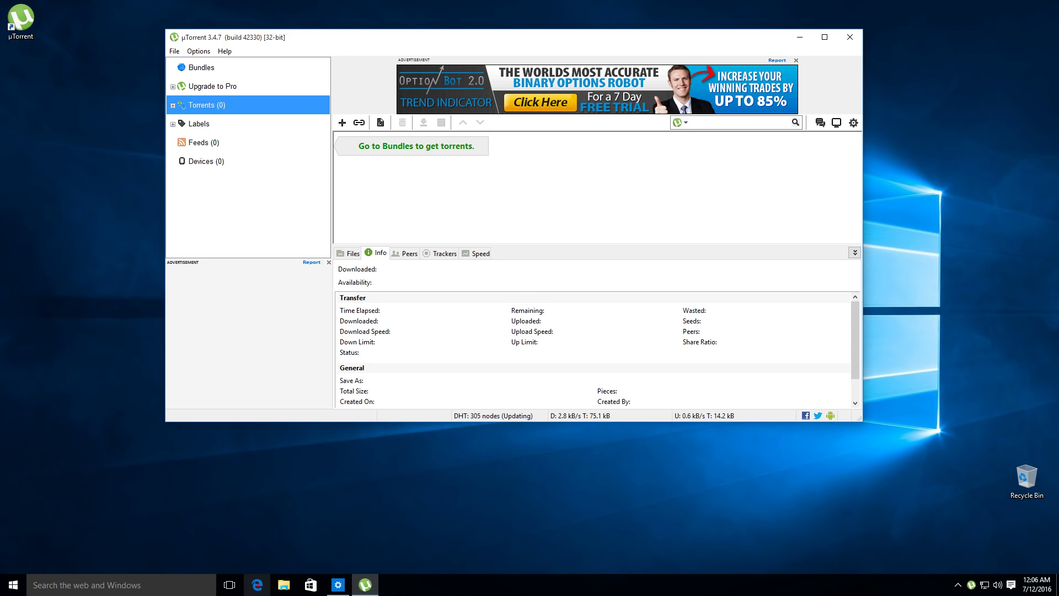
pyautogui.click(257, 584)
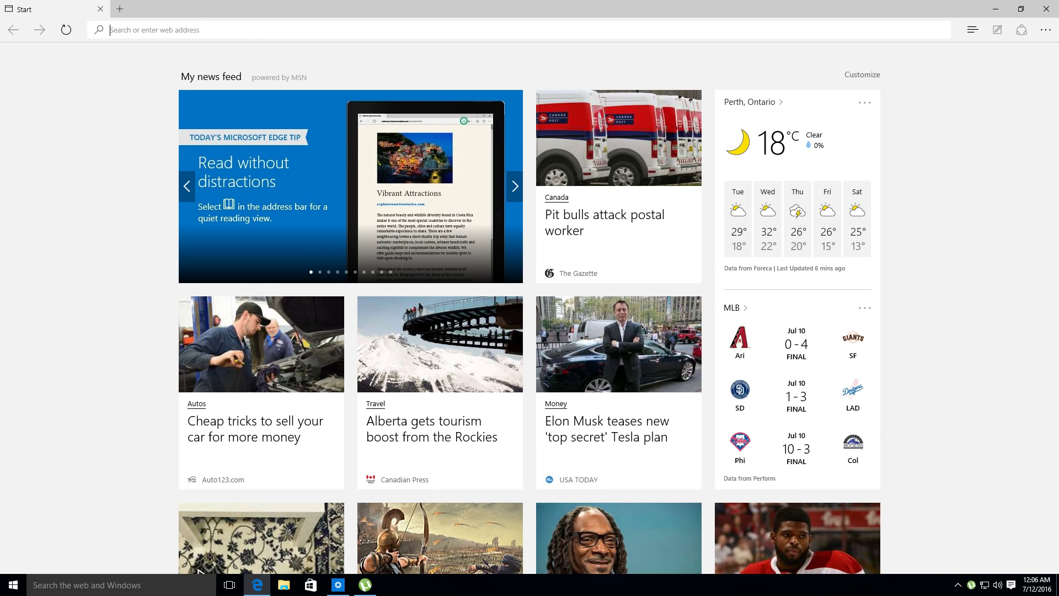
pyautogui.write('www.t')
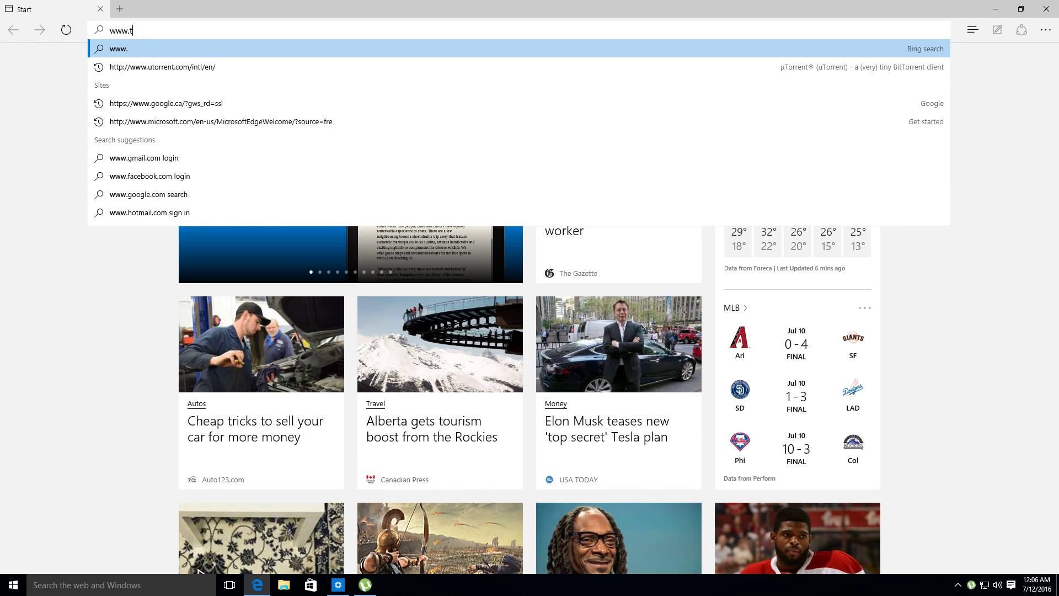
pyautogui.write('hepiratebay.org')
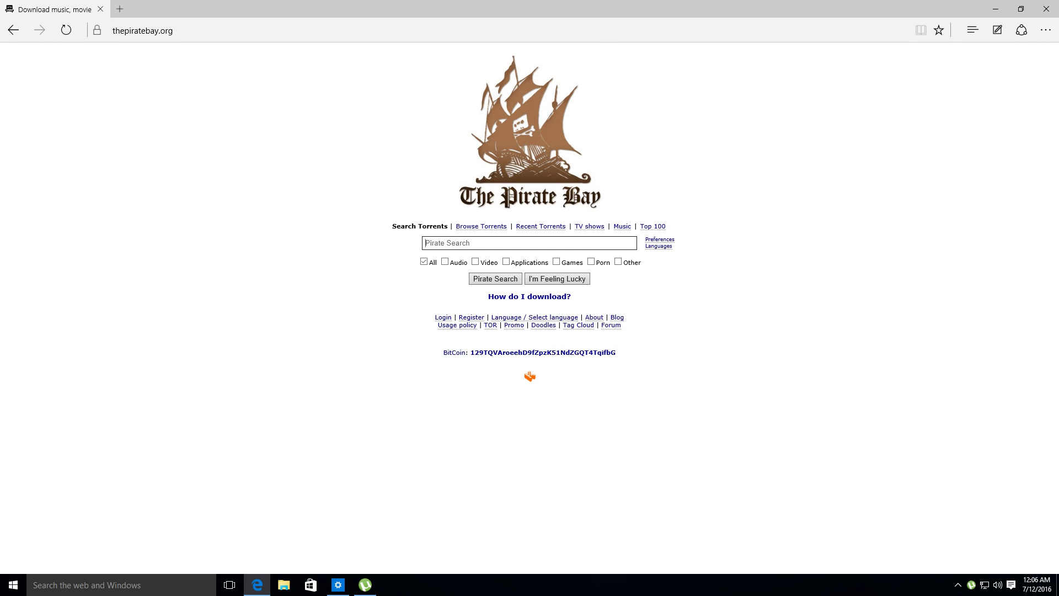
pyautogui.write('windows 10 activator')
pyautogui.press('Return')
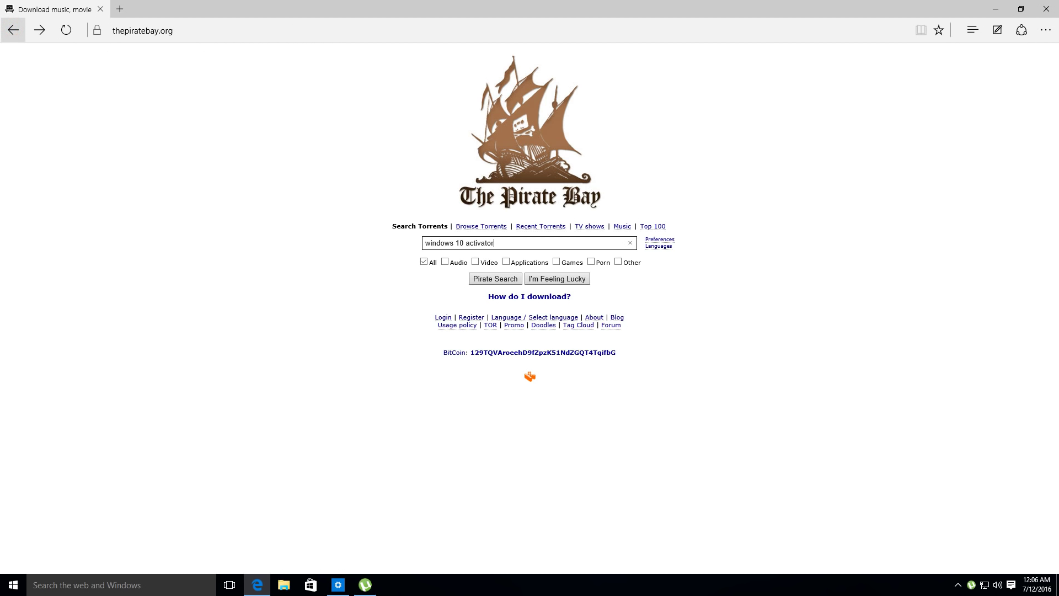
# - Narrow the Pirate Bay search to 'windows 10' by removing 'activator'
pyautogui.doubleClick(468, 243)
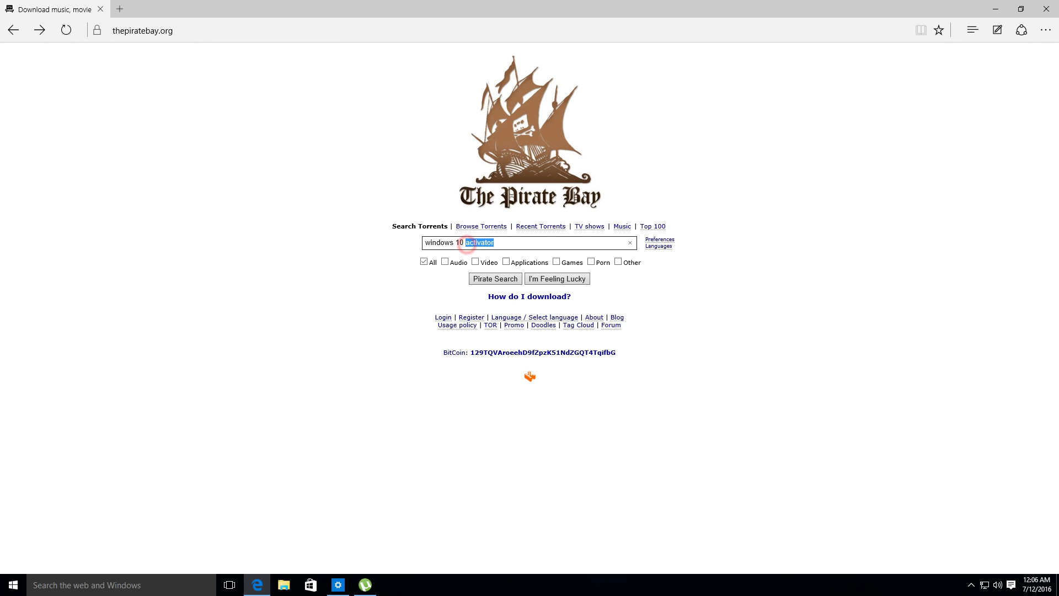
pyautogui.press('BackSpace')
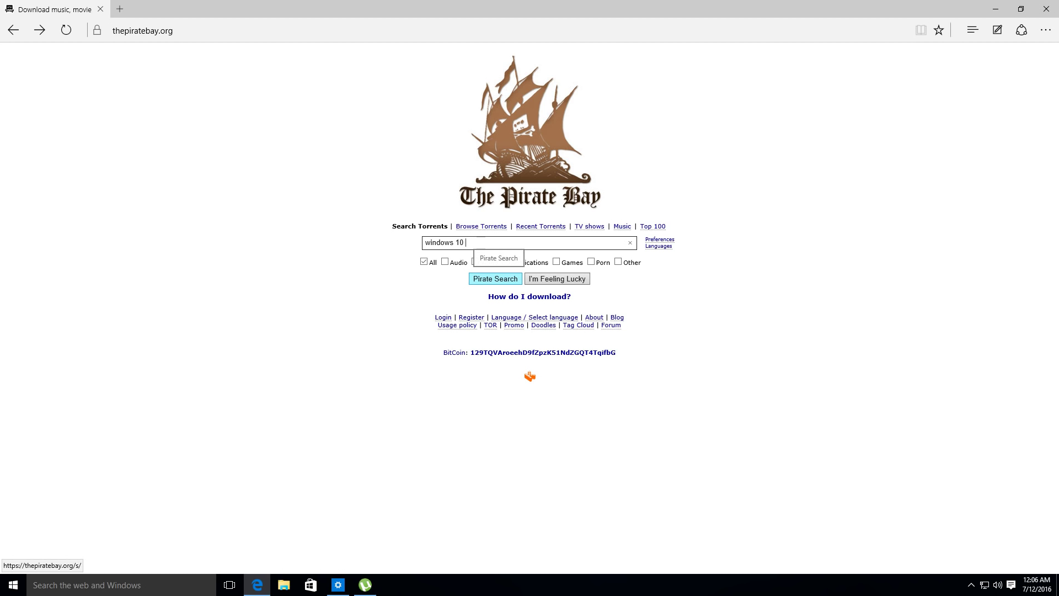
pyautogui.click(495, 278)
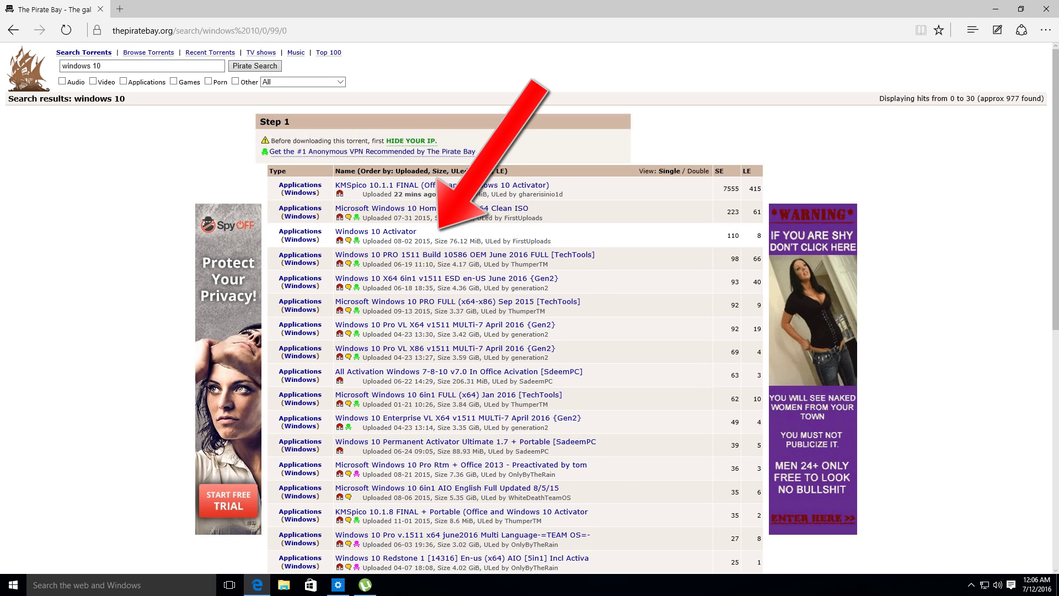
# - Open the Windows 10 Activator torrent listing and close the pop-up ad tab
pyautogui.click(373, 232)
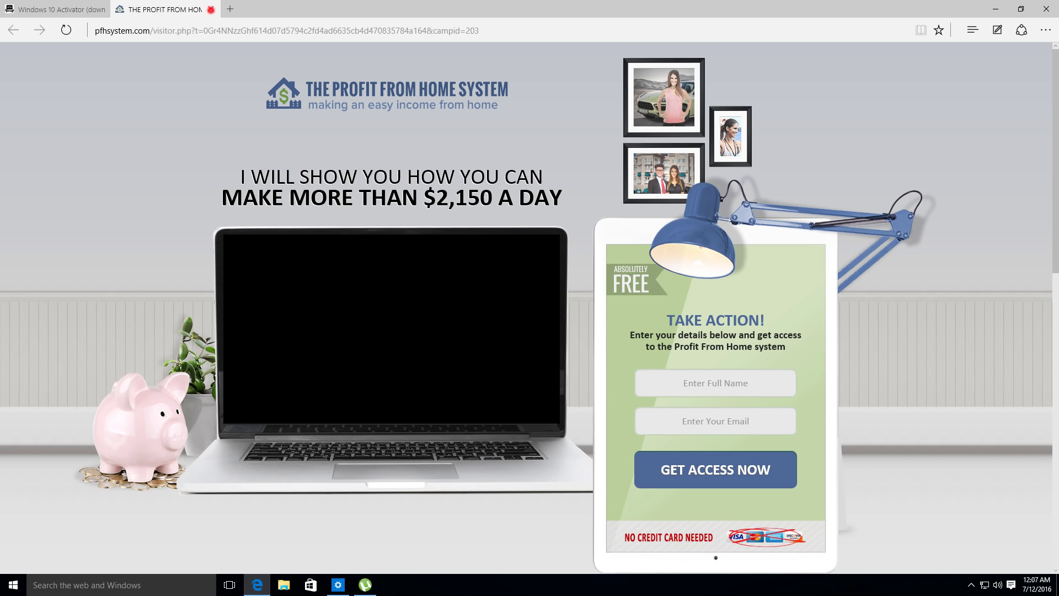
pyautogui.click(210, 10)
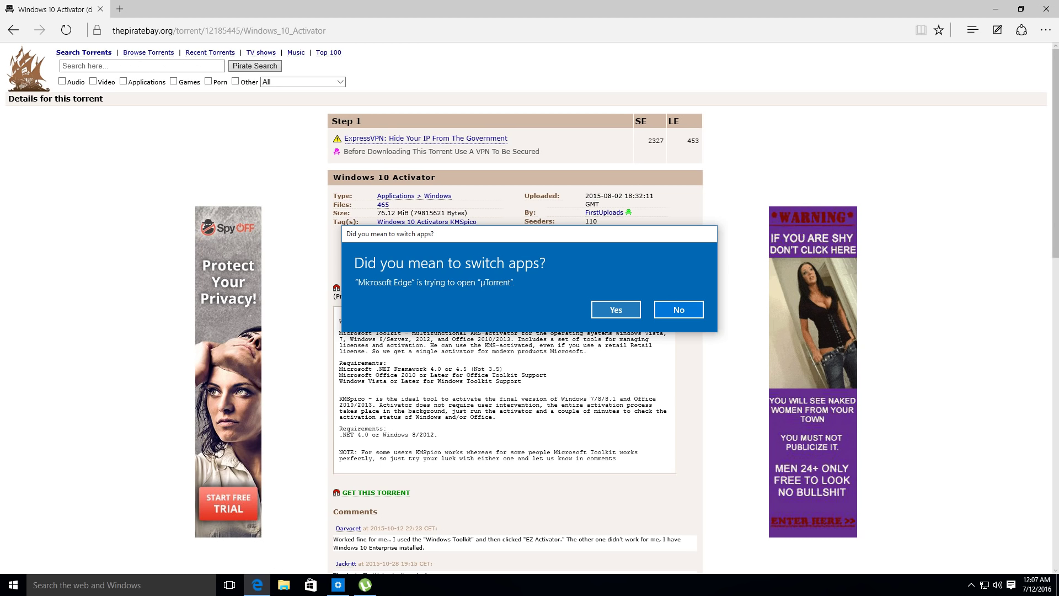
# - Hand the torrent to µTorrent and add it, saving to the Downloads folder
pyautogui.click(616, 309)
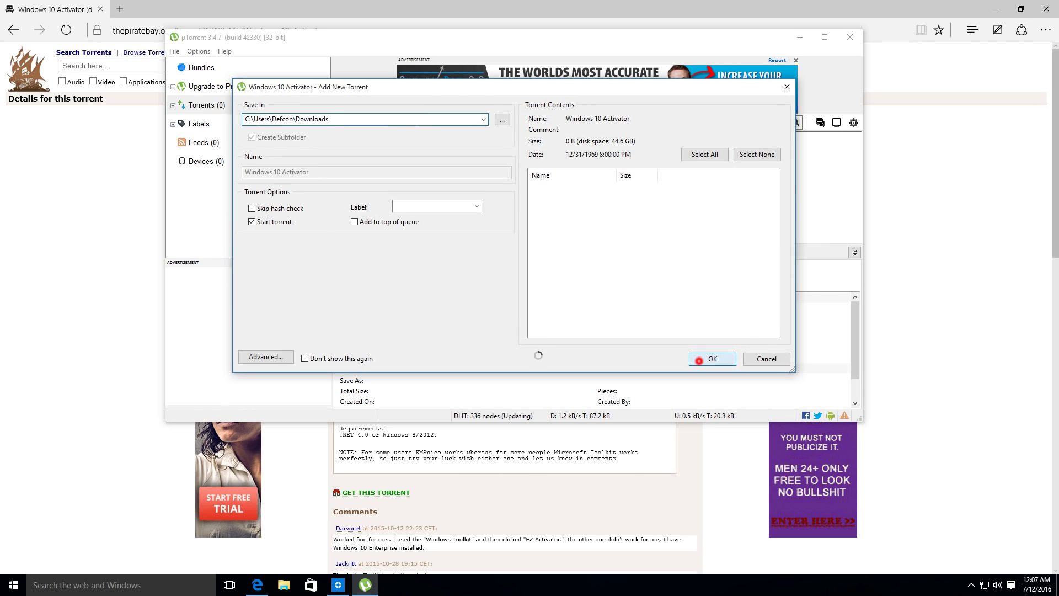
pyautogui.click(701, 359)
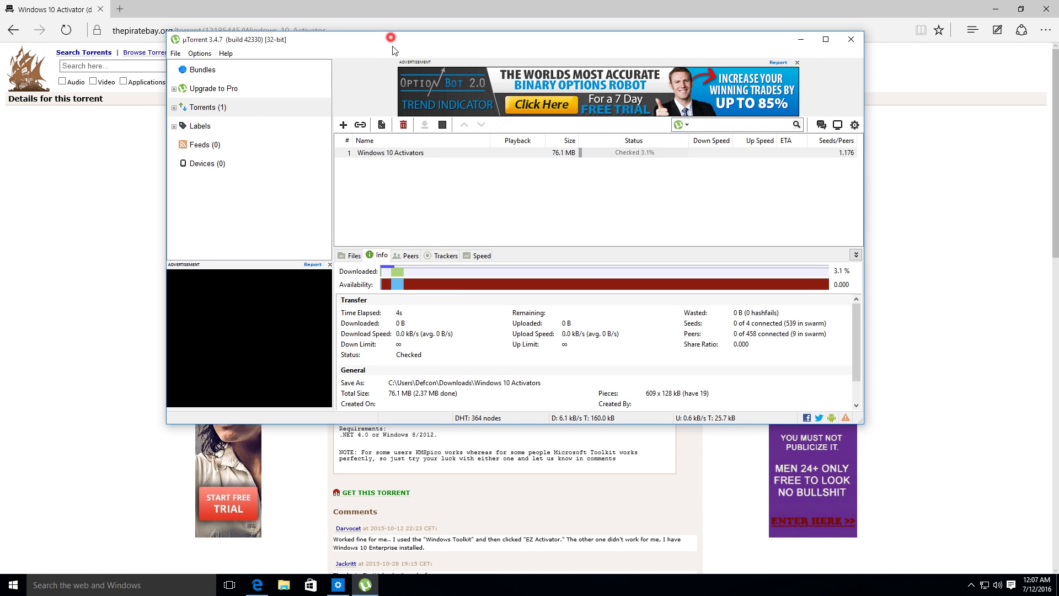
# - Move µTorrent lower, remove the finished Windows 10 Activators torrent, and close µTorrent
pyautogui.moveTo(386, 37); pyautogui.dragTo(383, 136)
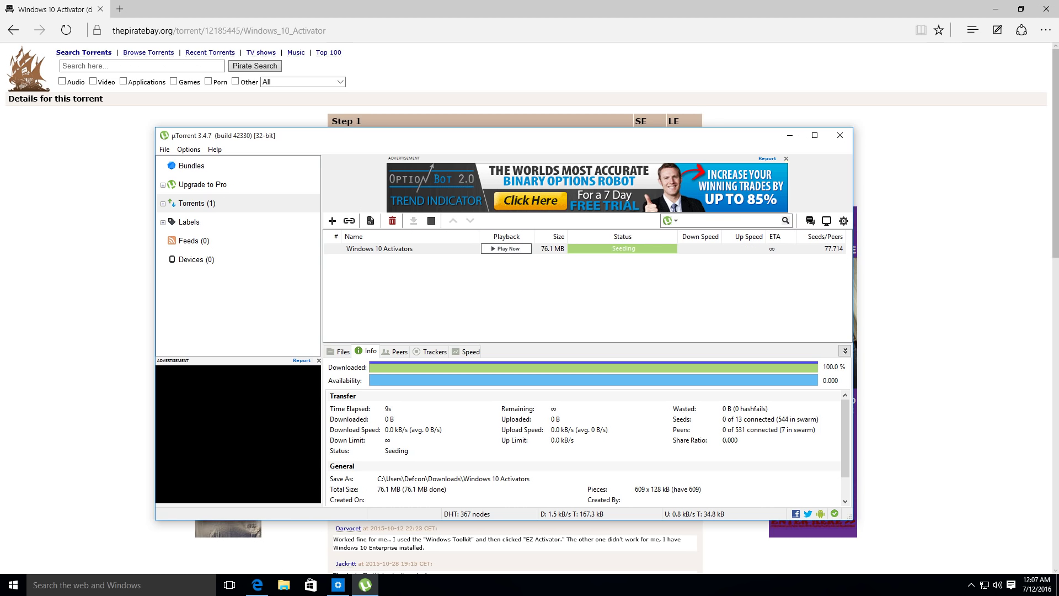
pyautogui.click(403, 249)
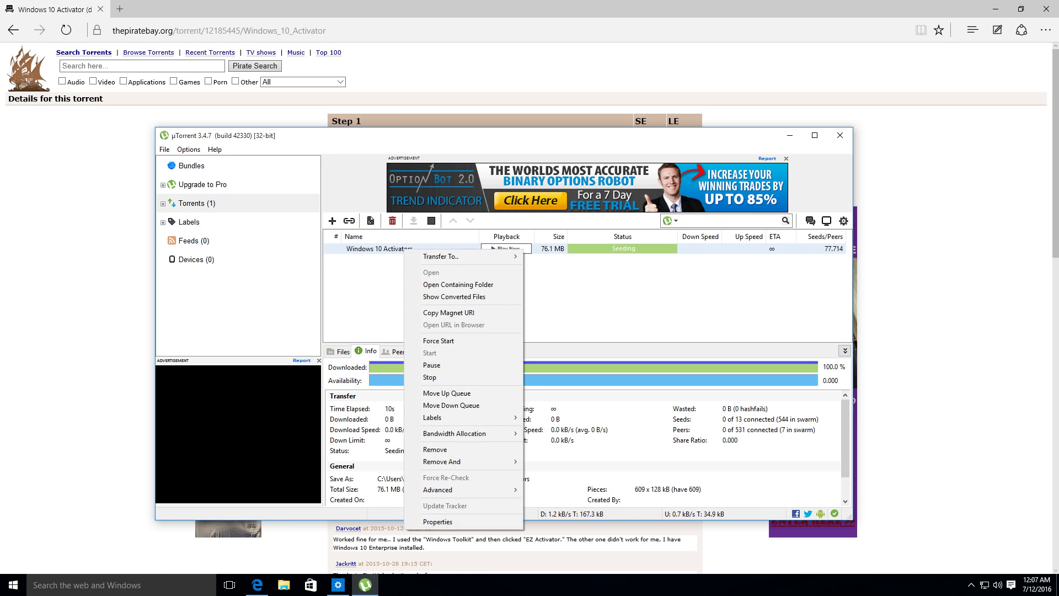
pyautogui.rightClick(404, 249)
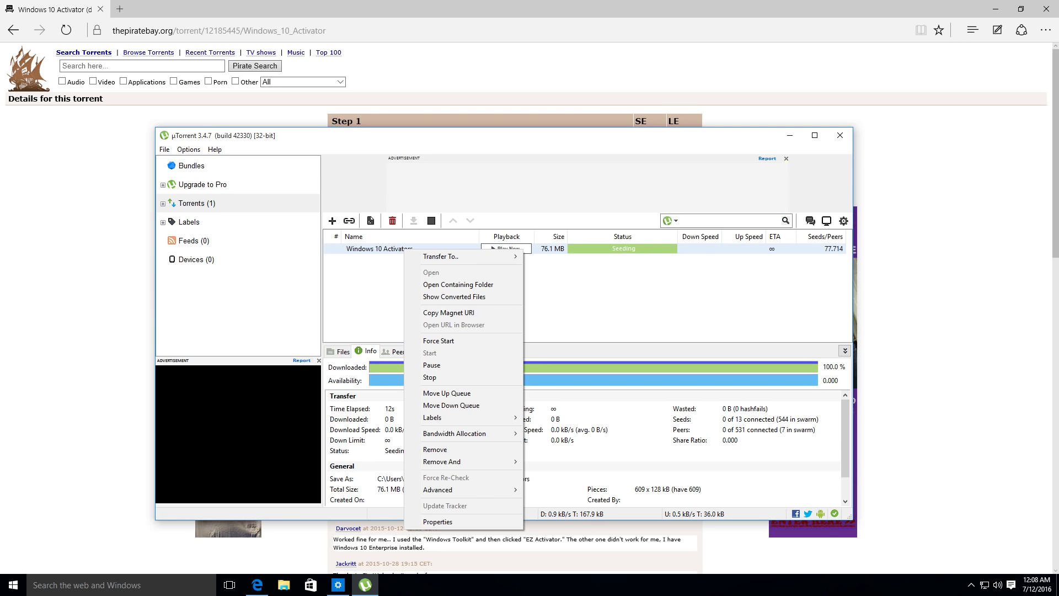
pyautogui.click(450, 450)
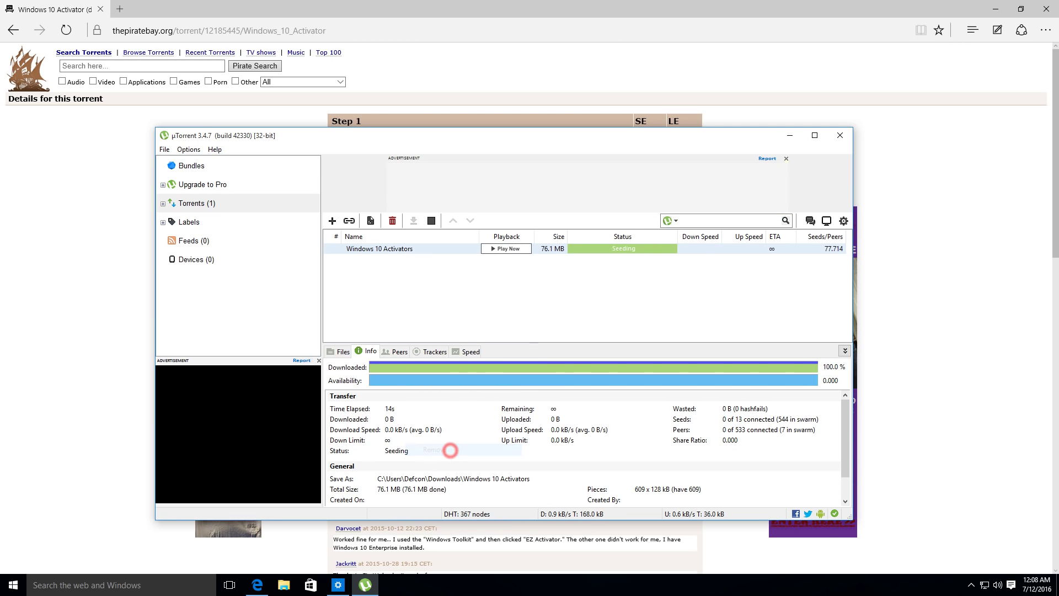
pyautogui.click(558, 301)
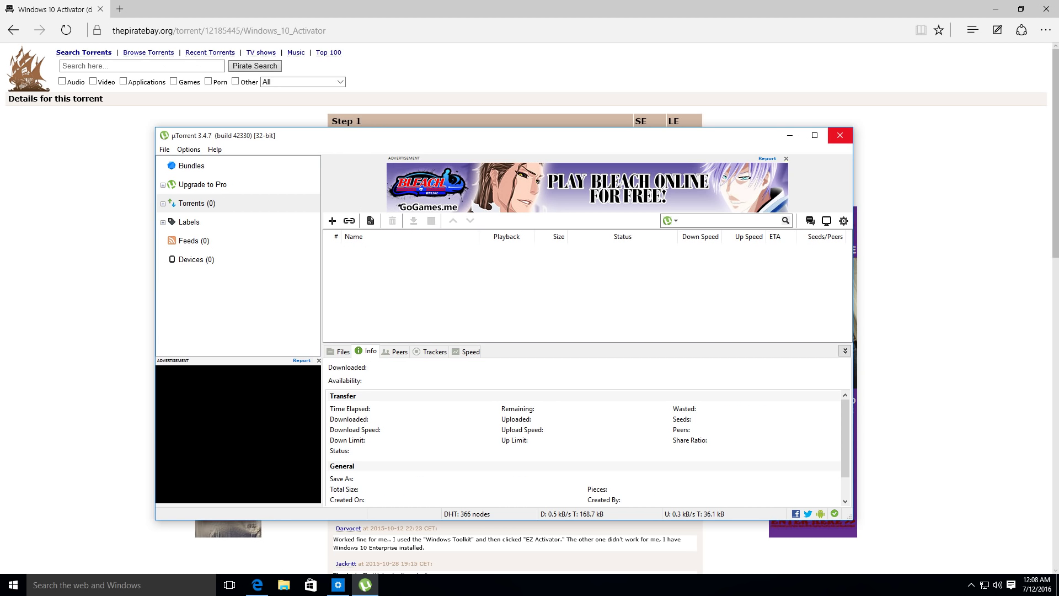
pyautogui.click(840, 135)
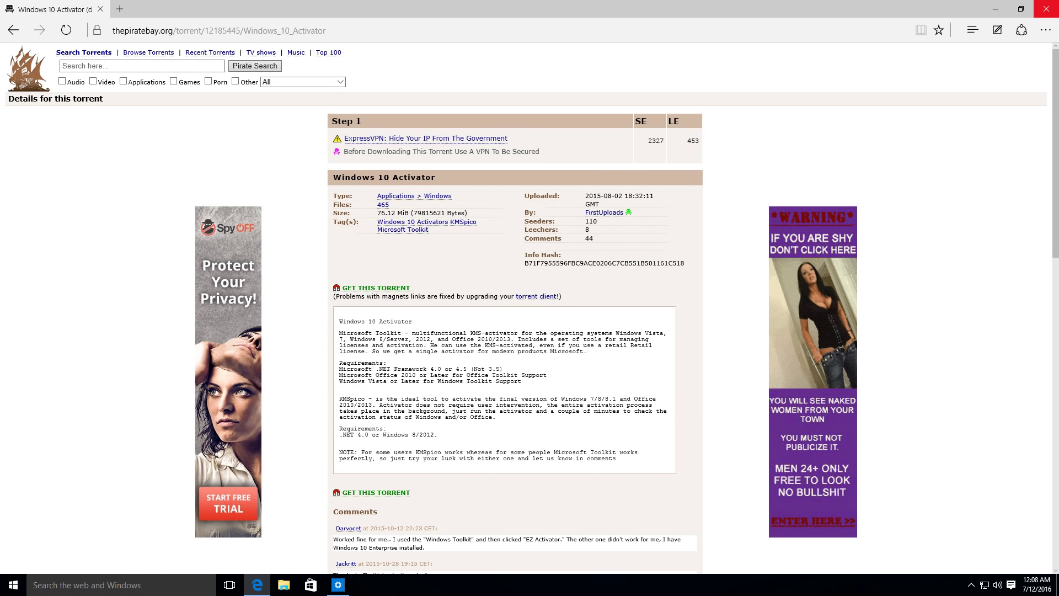
# - Close Edge, open Downloads > Windows 10 Activators in File Explorer, and shift it right
pyautogui.click(1047, 9)
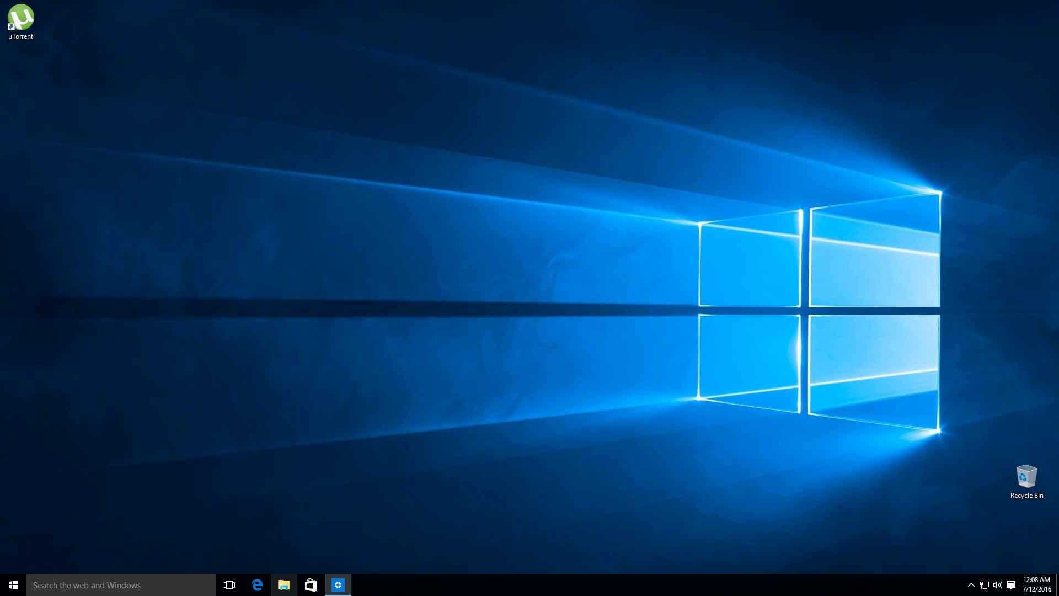
pyautogui.click(284, 584)
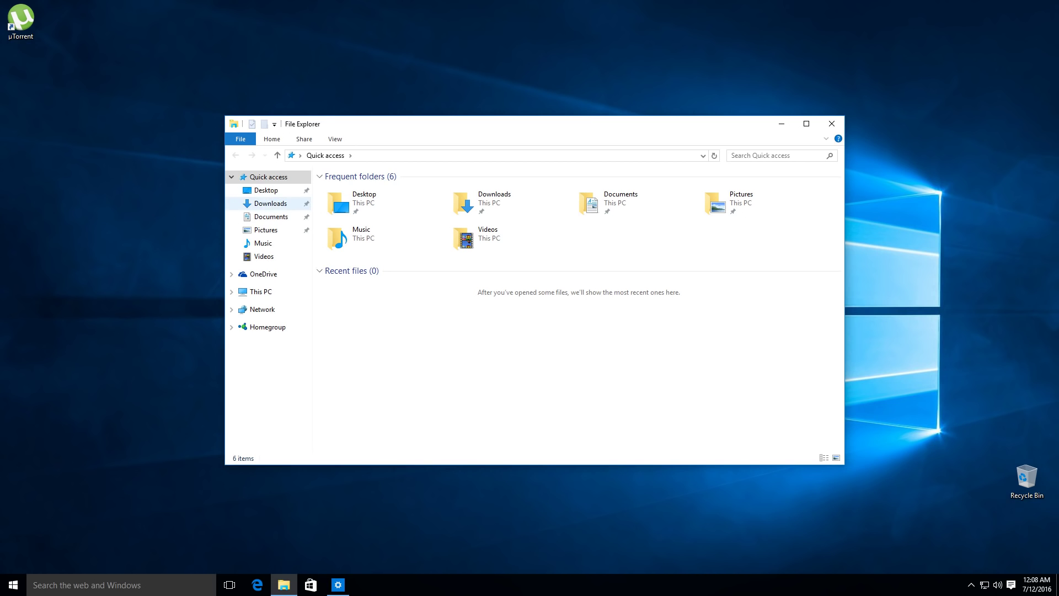
pyautogui.click(267, 203)
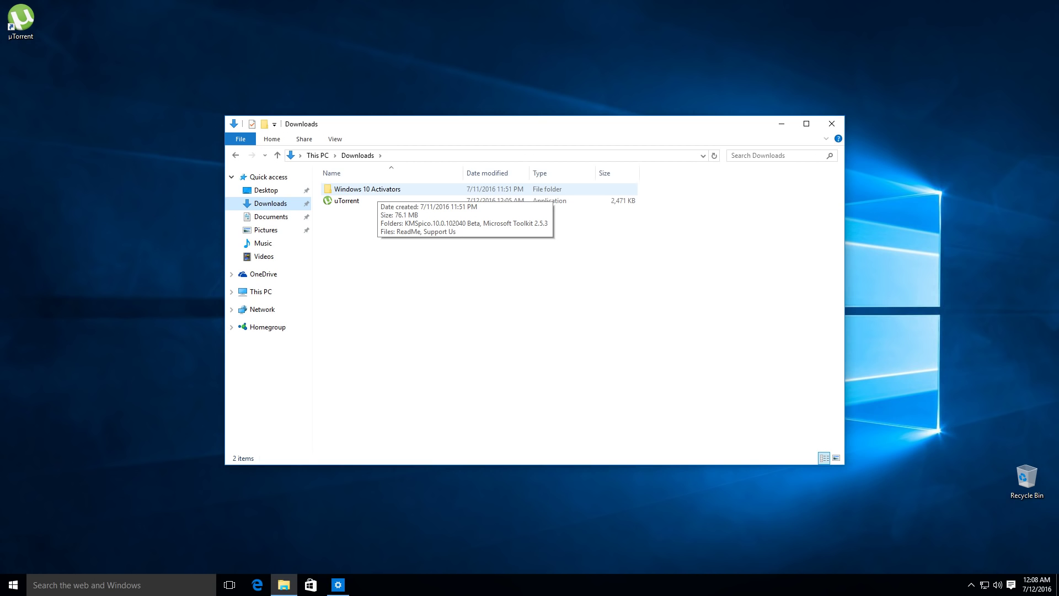
pyautogui.doubleClick(373, 189)
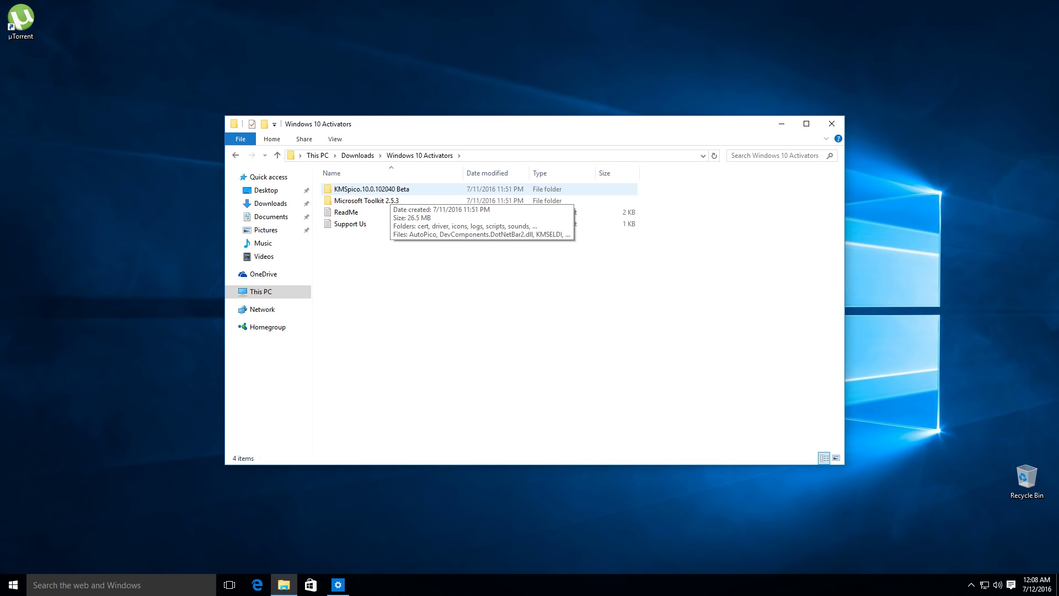
pyautogui.moveTo(485, 124); pyautogui.dragTo(696, 119)
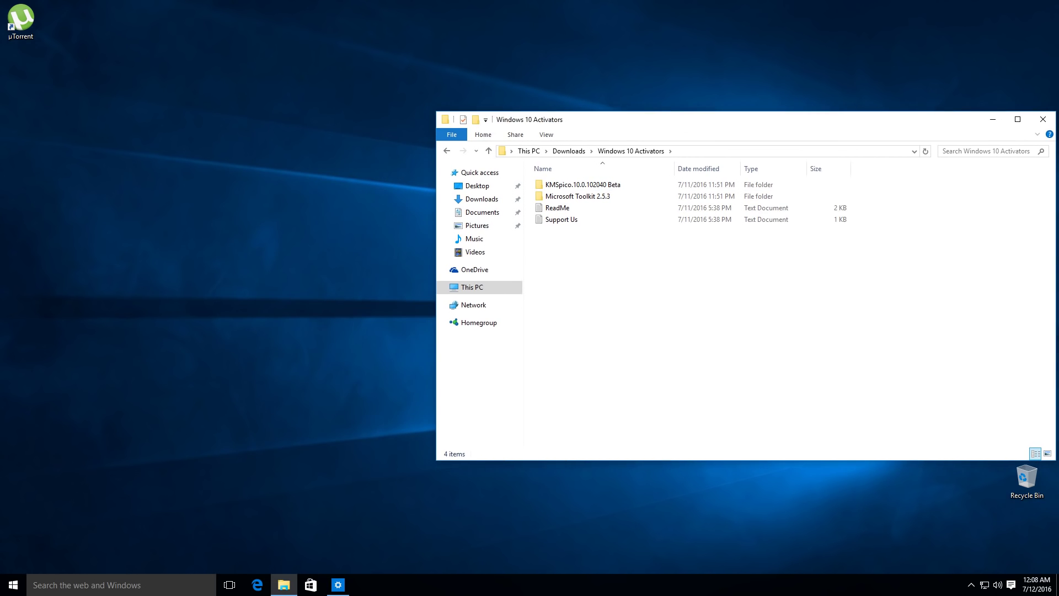
# - Move the Activation settings to the top-left corner and open the KMSpico.10.0.102040 Beta folder
pyautogui.click(338, 585)
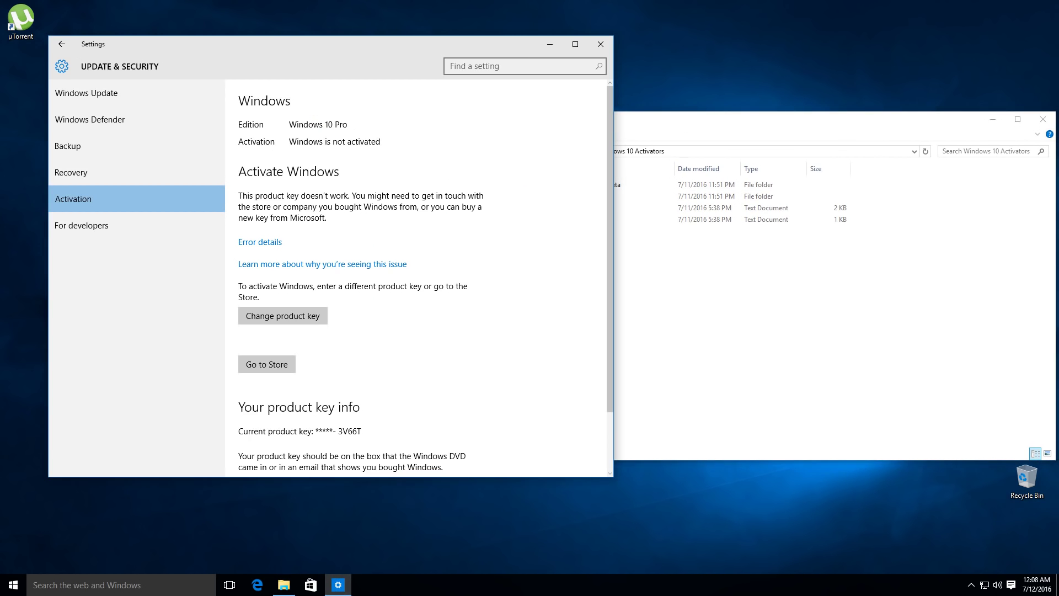
pyautogui.moveTo(232, 41); pyautogui.dragTo(179, 6)
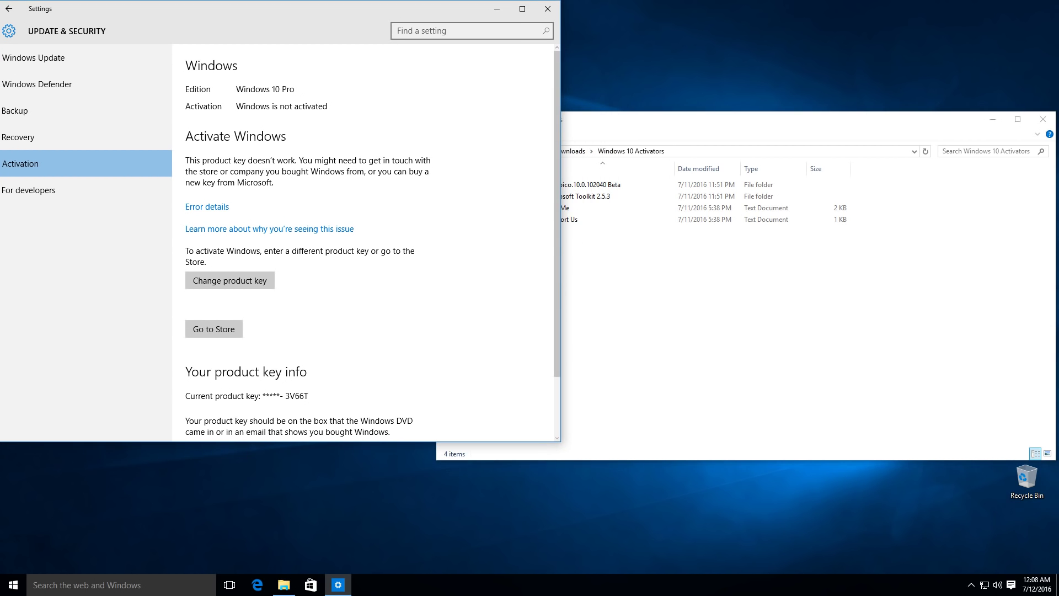
pyautogui.click(612, 118)
pyautogui.click(586, 185)
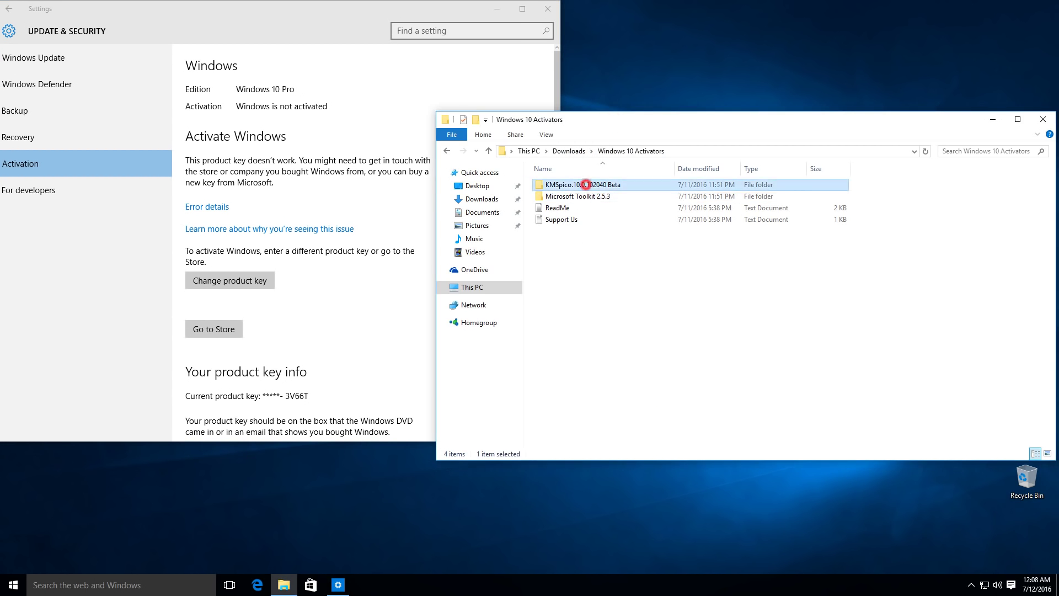
pyautogui.doubleClick(586, 185)
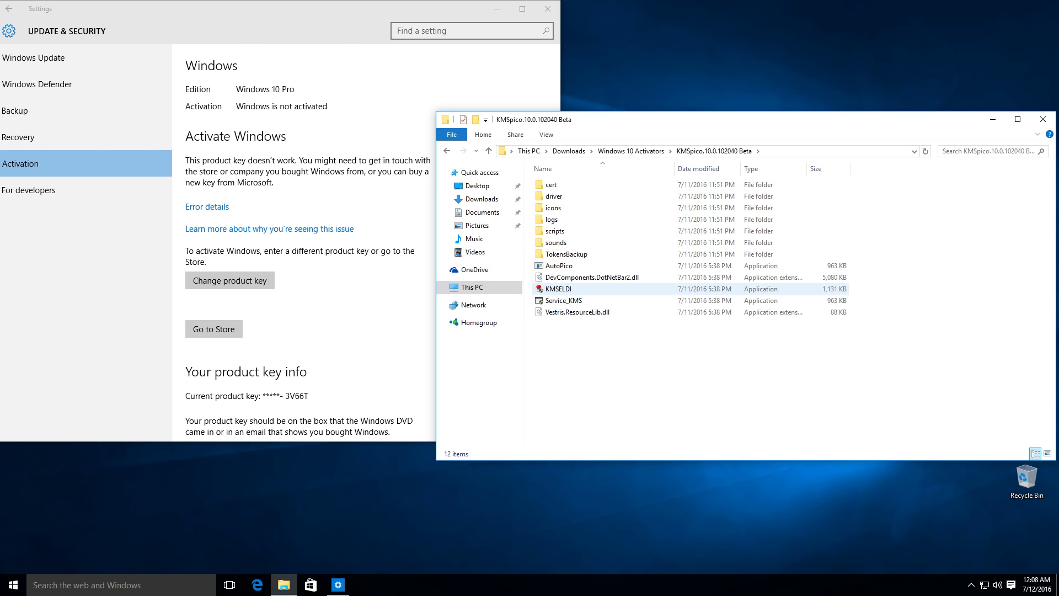
# - Run the KMSELDI activator with administrator approval and press its red button to activate Windows
pyautogui.click(559, 289)
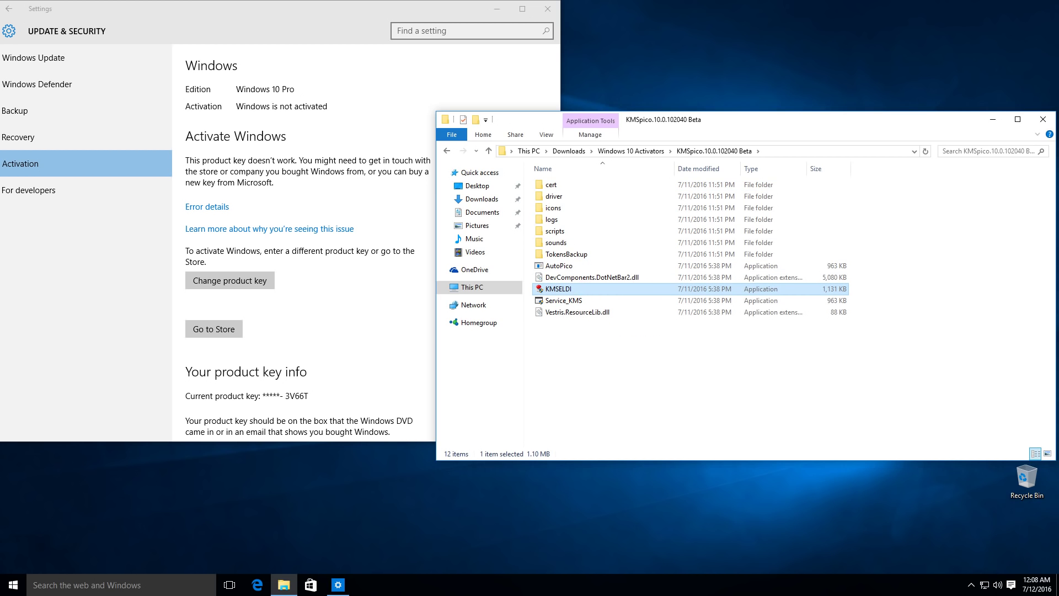
pyautogui.doubleClick(562, 288)
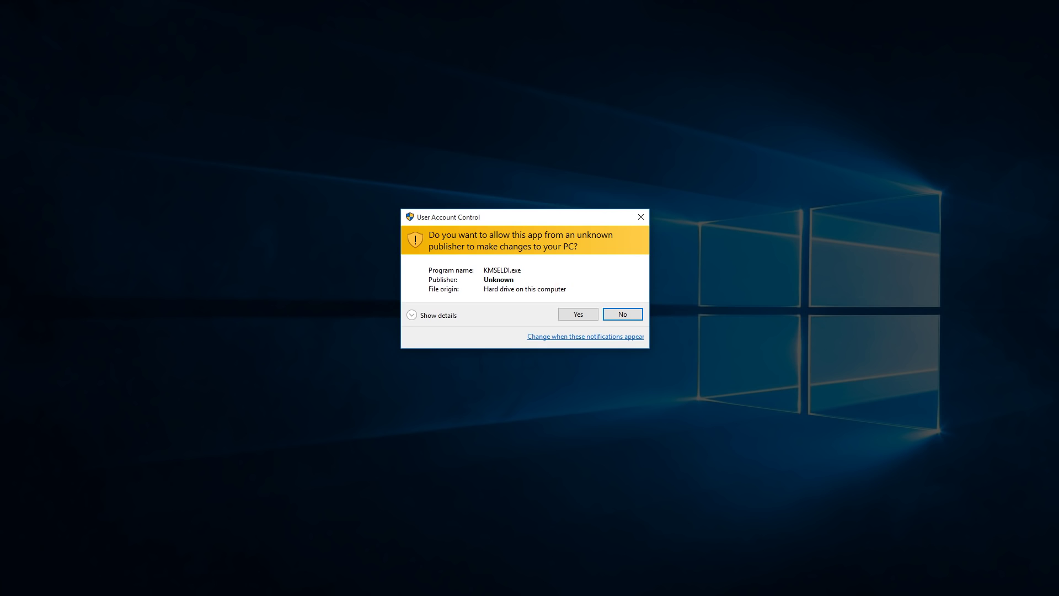
pyautogui.click(578, 314)
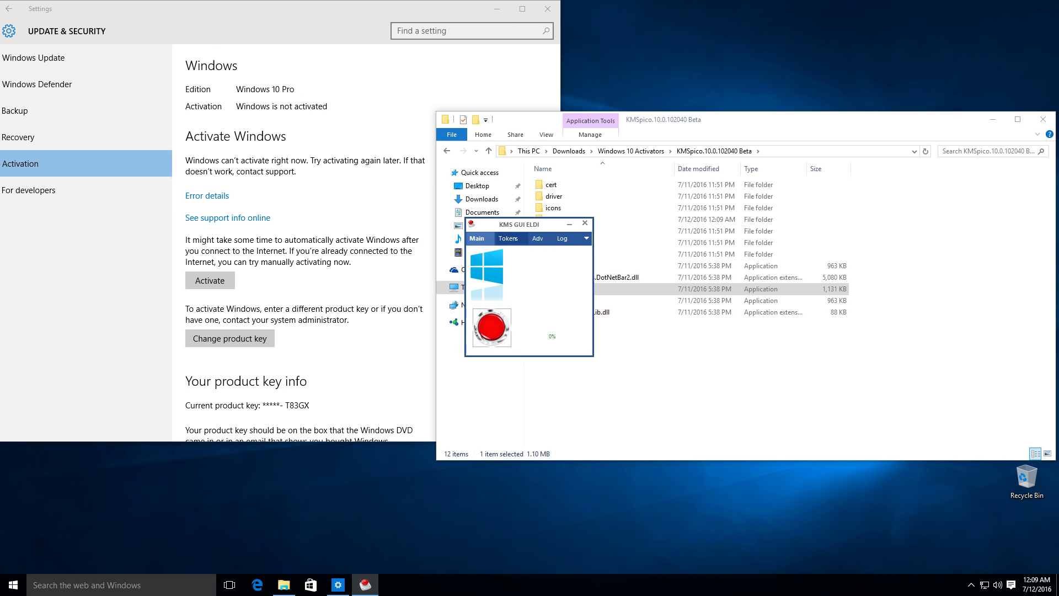
pyautogui.click(492, 328)
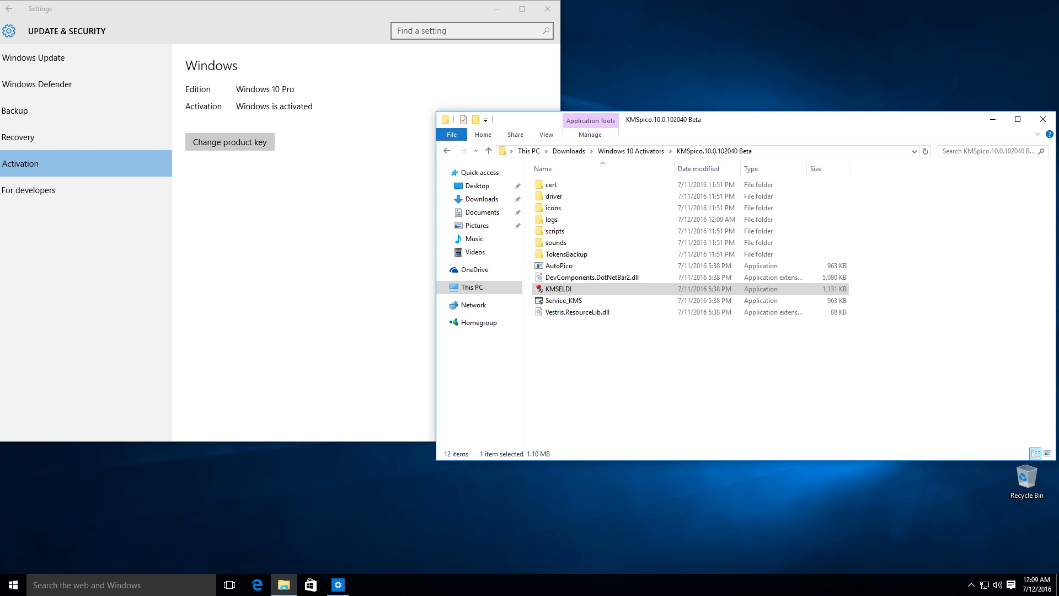
# - Delete the Windows 10 Activators folder and uTorrent application from Downloads
pyautogui.moveTo(953, 124); pyautogui.dragTo(840, 123)
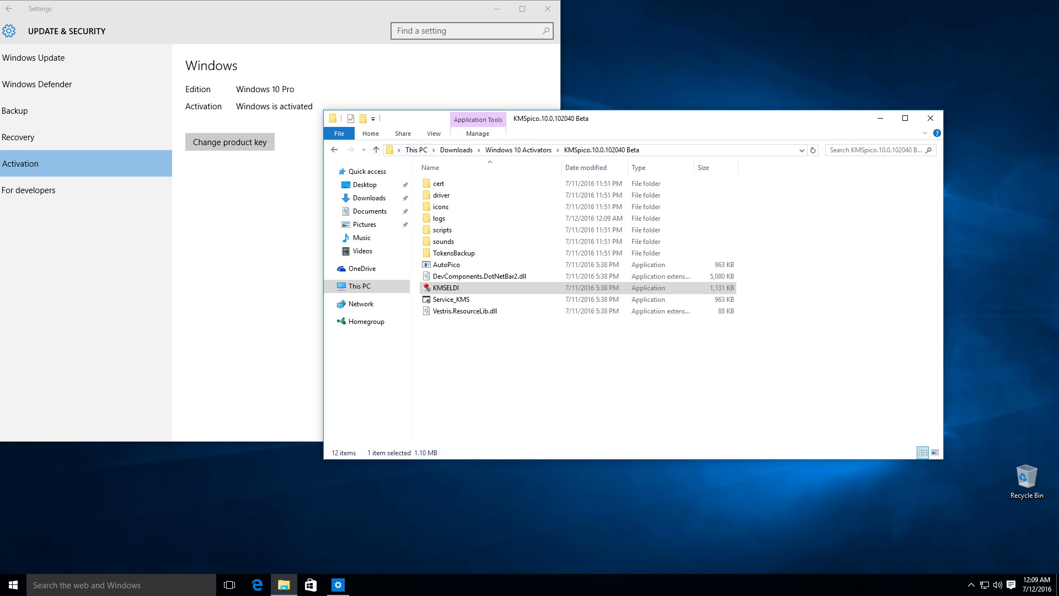
pyautogui.click(333, 150)
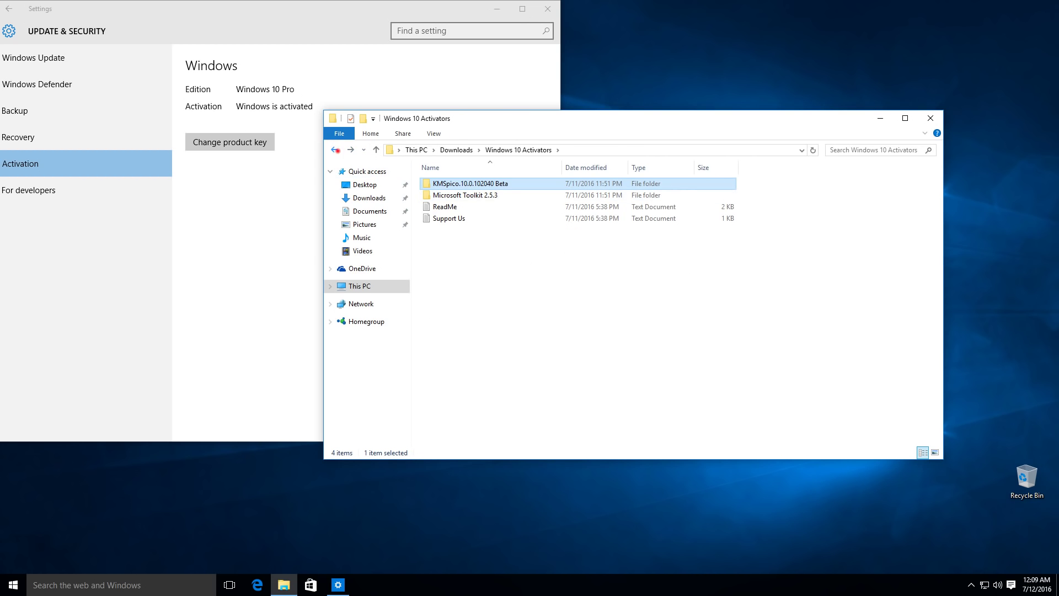
pyautogui.click(335, 150)
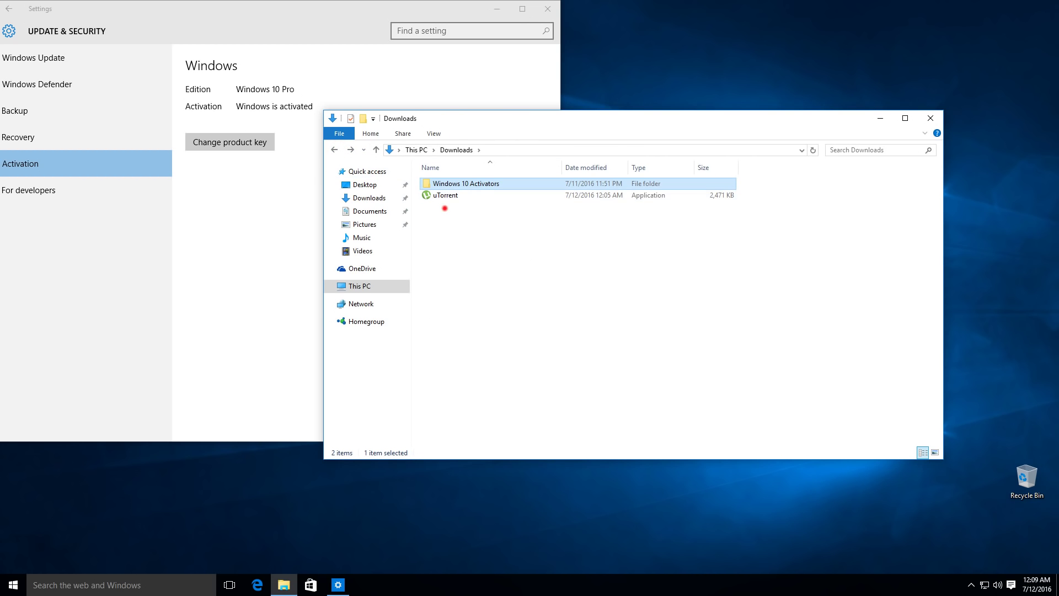
pyautogui.moveTo(441, 205); pyautogui.dragTo(441, 185)
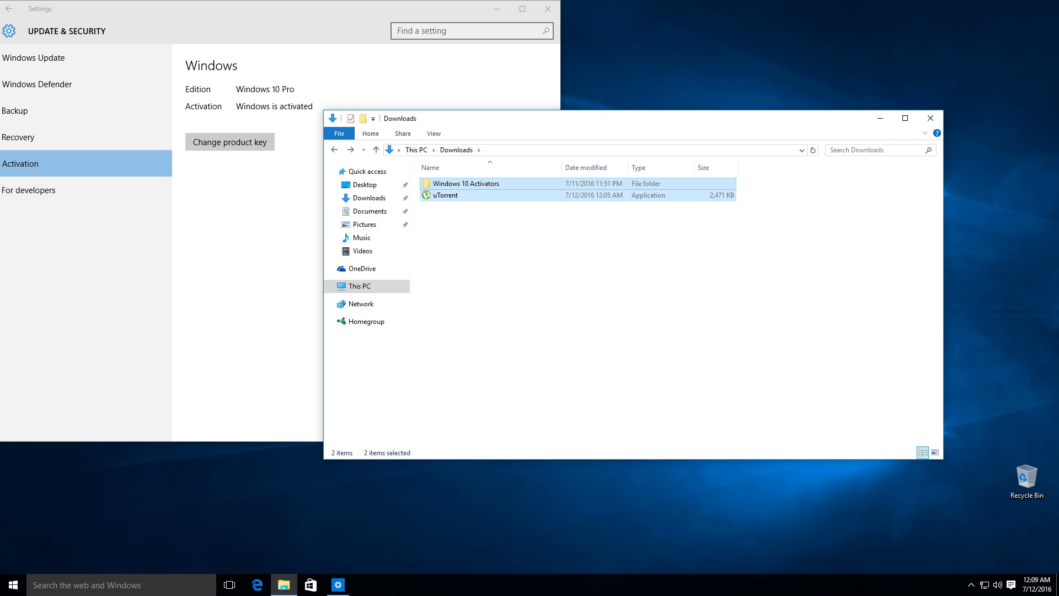
pyautogui.press('Delete')
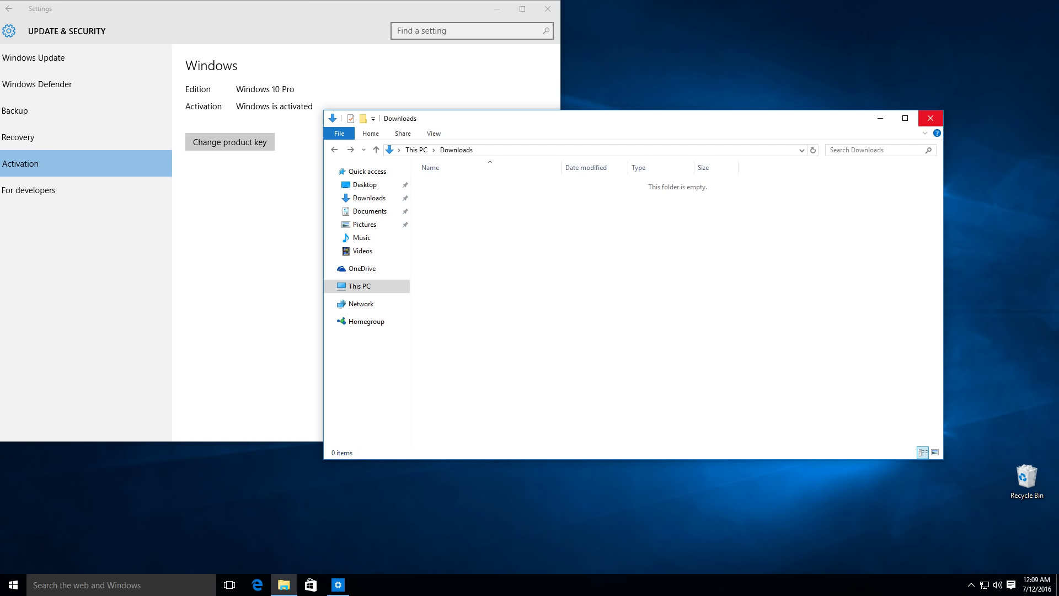
# - Close File Explorer and permanently empty the Recycle Bin
pyautogui.click(930, 117)
pyautogui.rightClick(1026, 478)
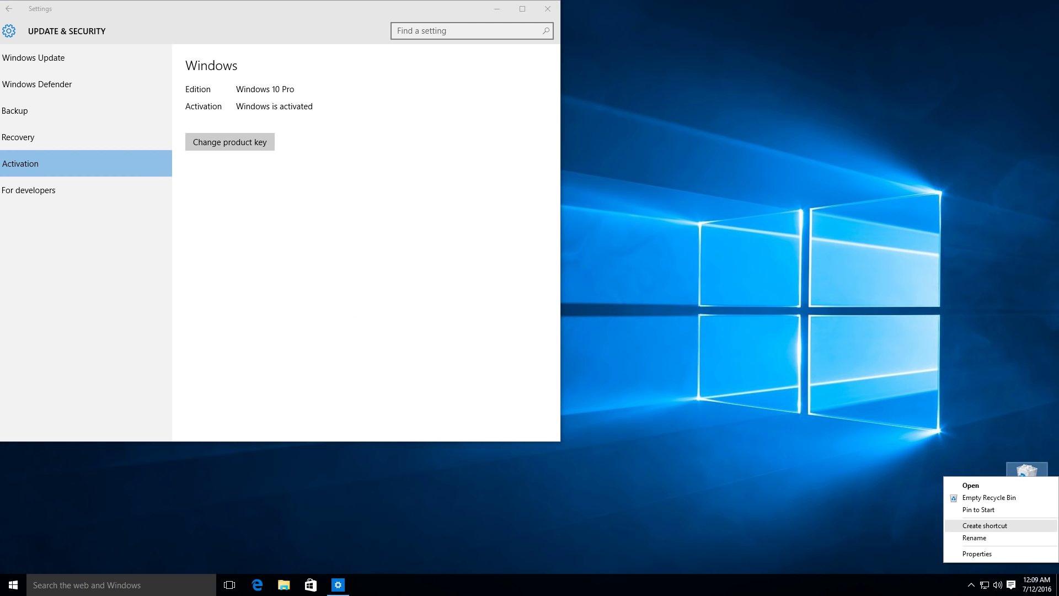
pyautogui.click(987, 497)
pyautogui.click(573, 300)
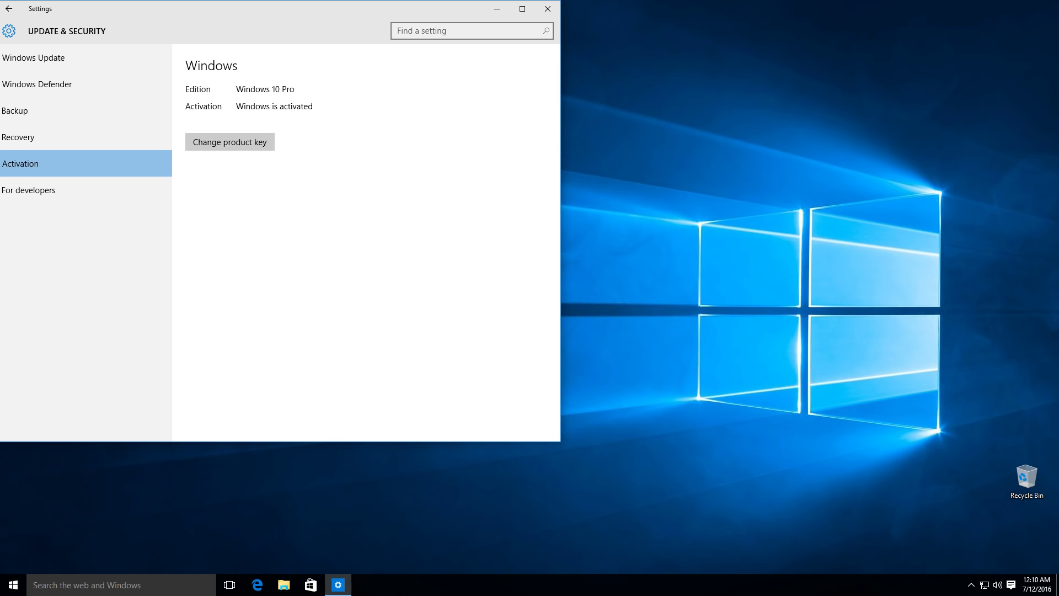
# - Drag the Settings window toward the centre of the screen
pyautogui.moveTo(266, 12); pyautogui.dragTo(456, 60)
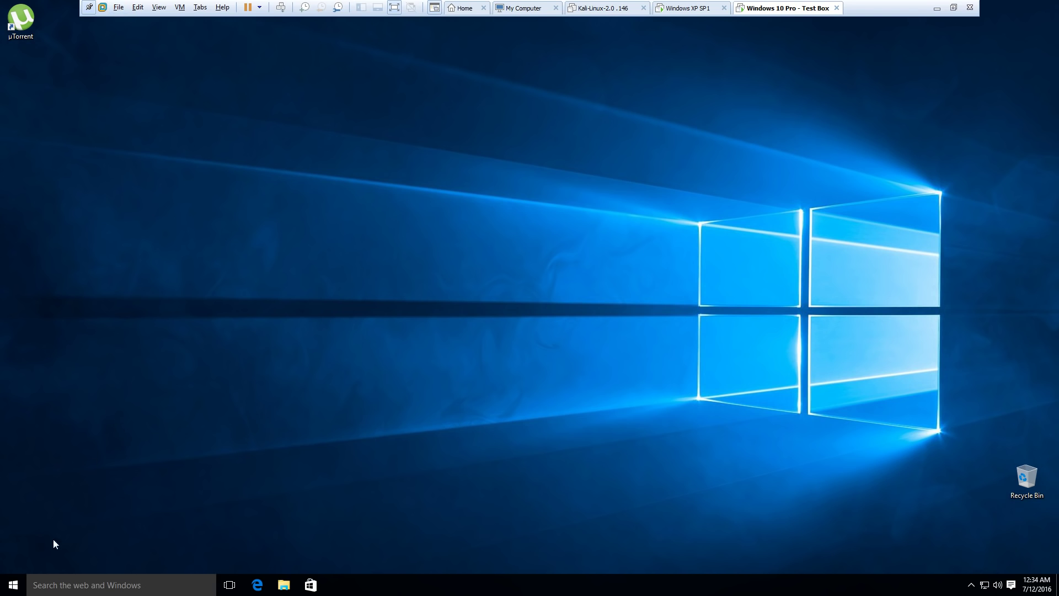
# - Reopen Settings via Start and go to Update & Security > Activation to check Windows 10 Pro's status
pyautogui.click(12, 585)
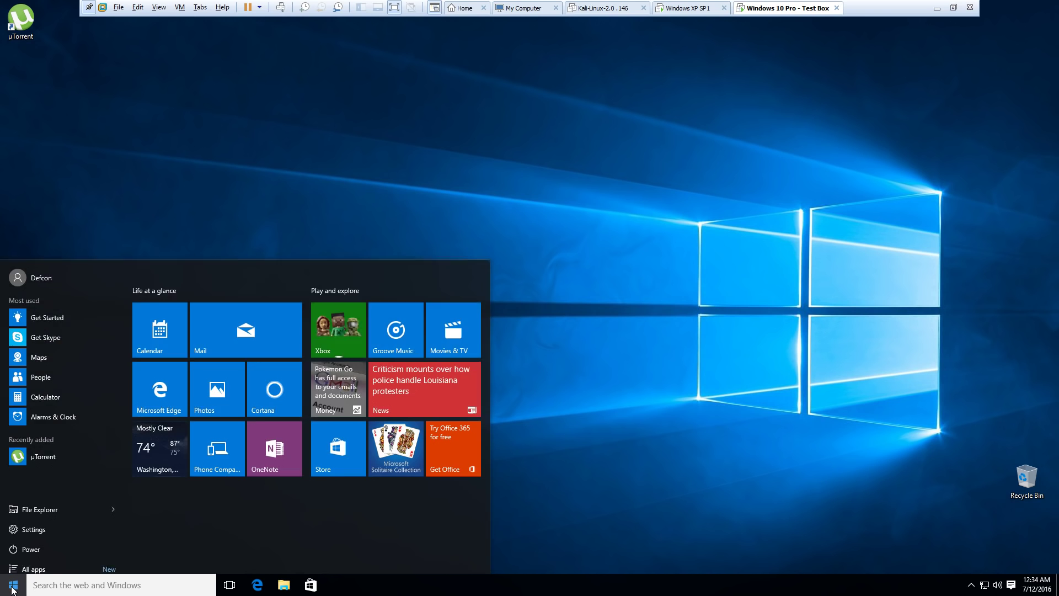
pyautogui.click(28, 521)
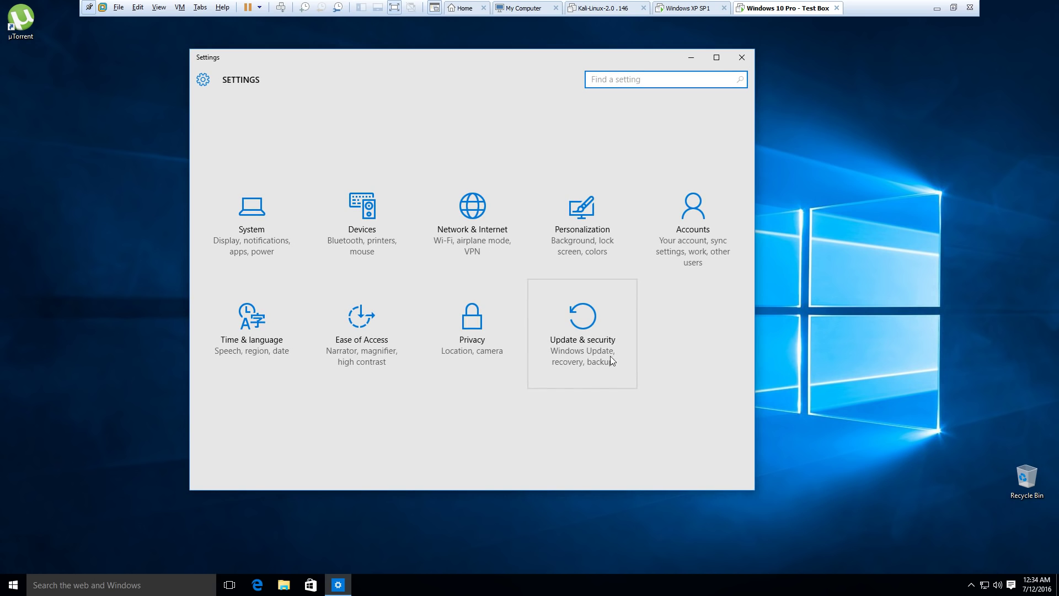
pyautogui.click(590, 337)
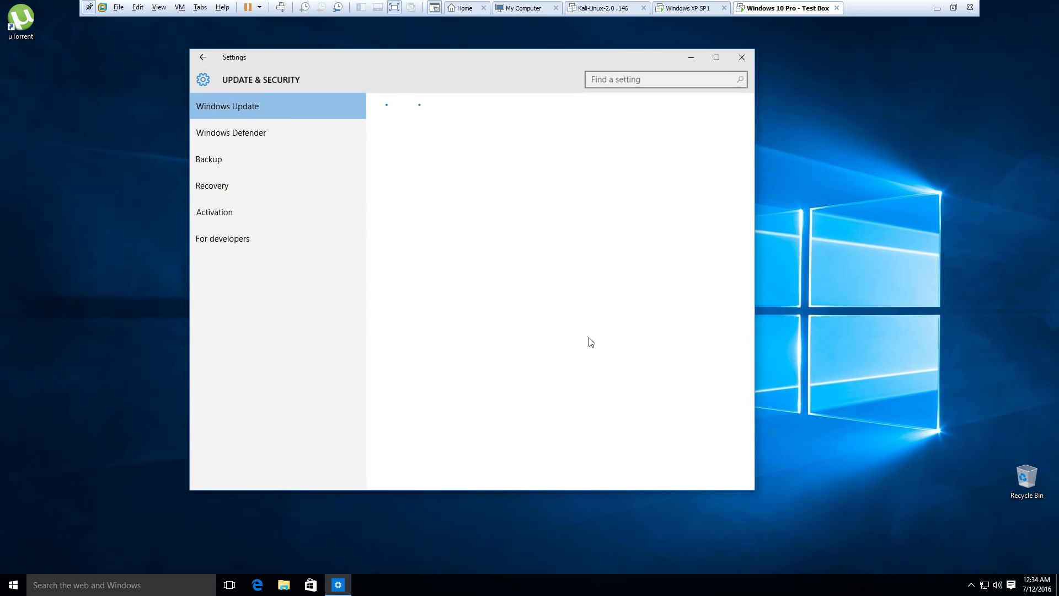
pyautogui.click(230, 213)
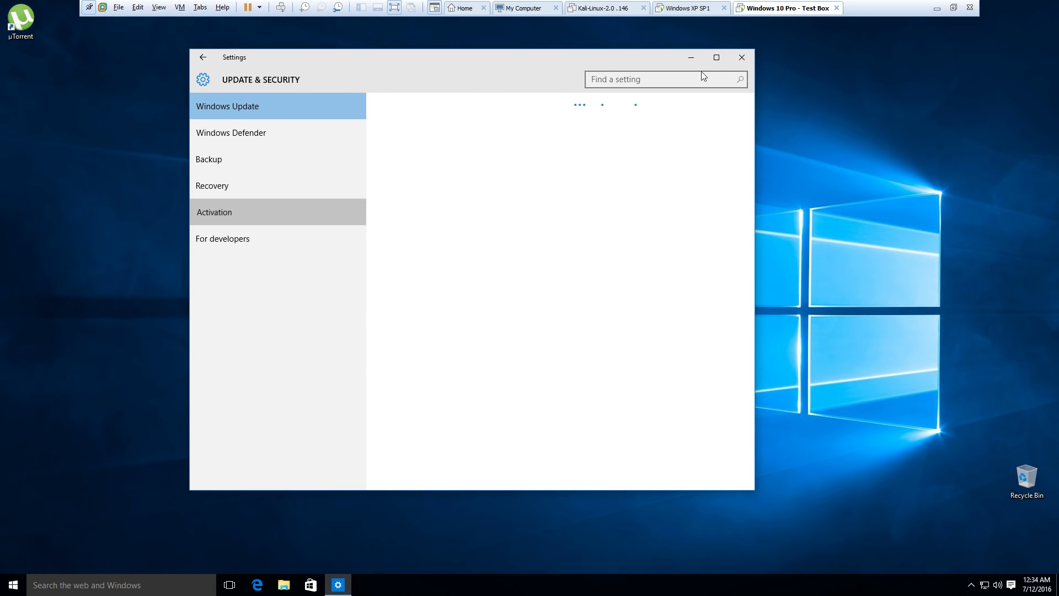